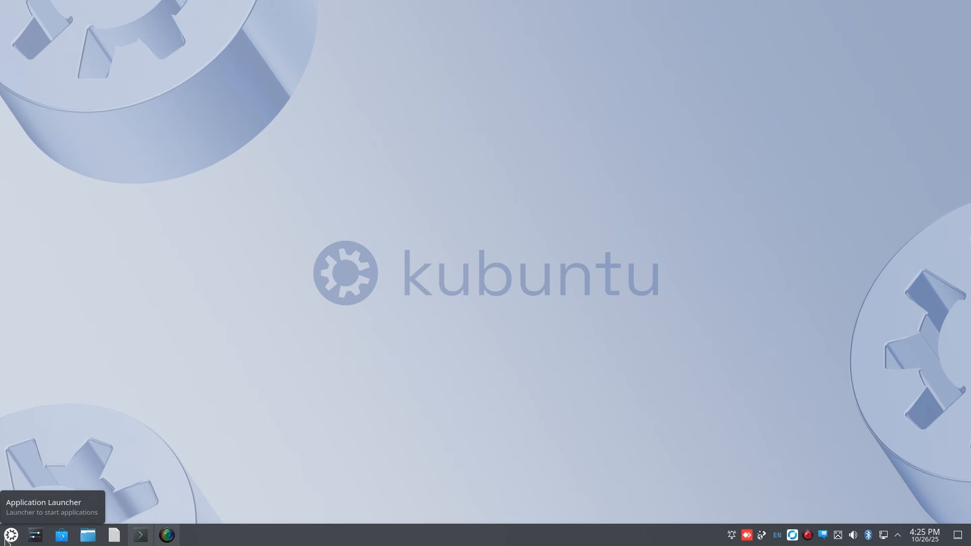
Step: Find and launch KDE Partition Manager, and authenticate disk management with the account password
{"action": "left_click", "coordinate": [7, 541]}
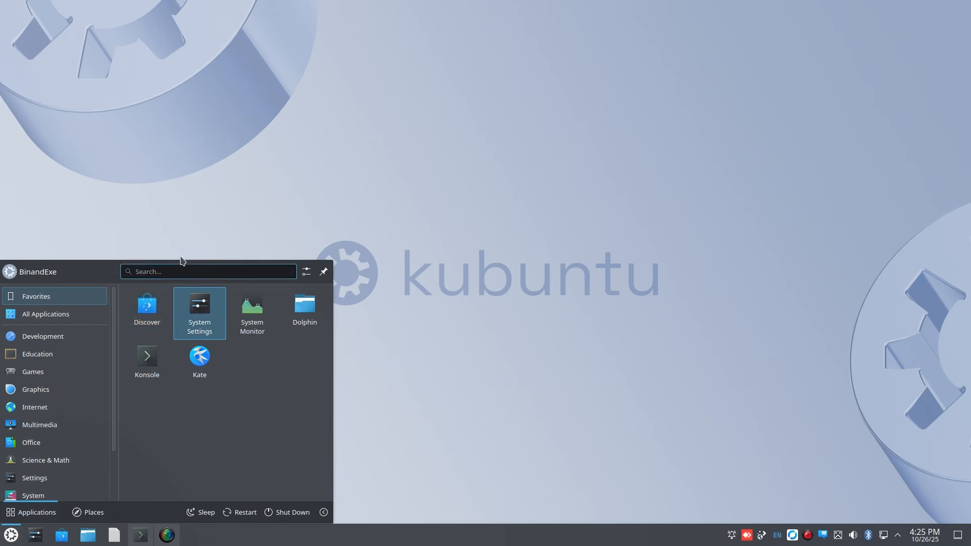
{"action": "left_click", "coordinate": [169, 272]}
{"action": "type", "text": "p"}
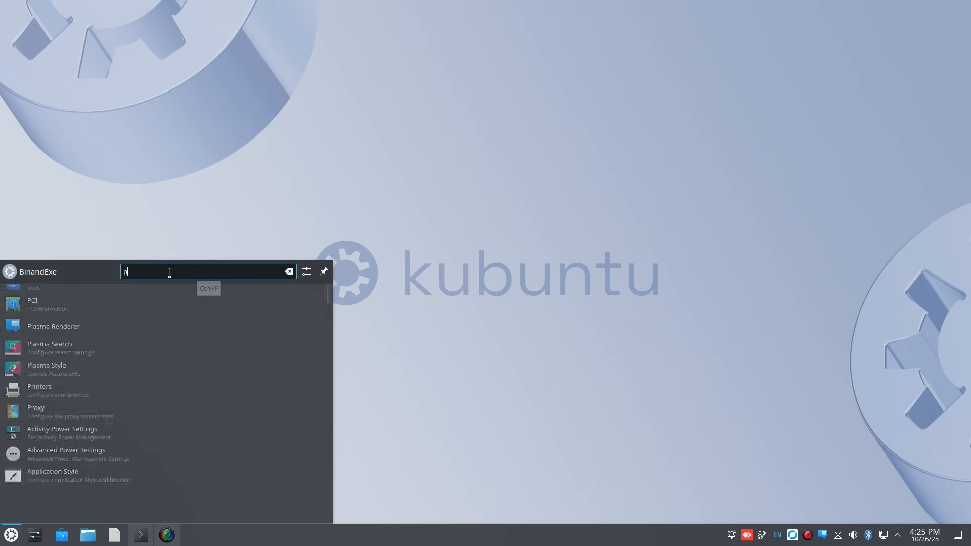
{"action": "type", "text": "art"}
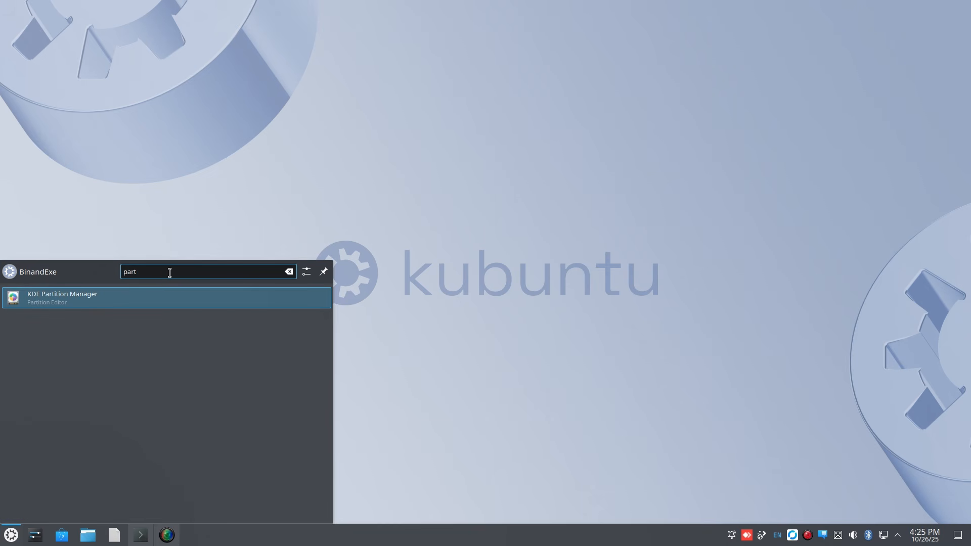
{"action": "left_click", "coordinate": [56, 301]}
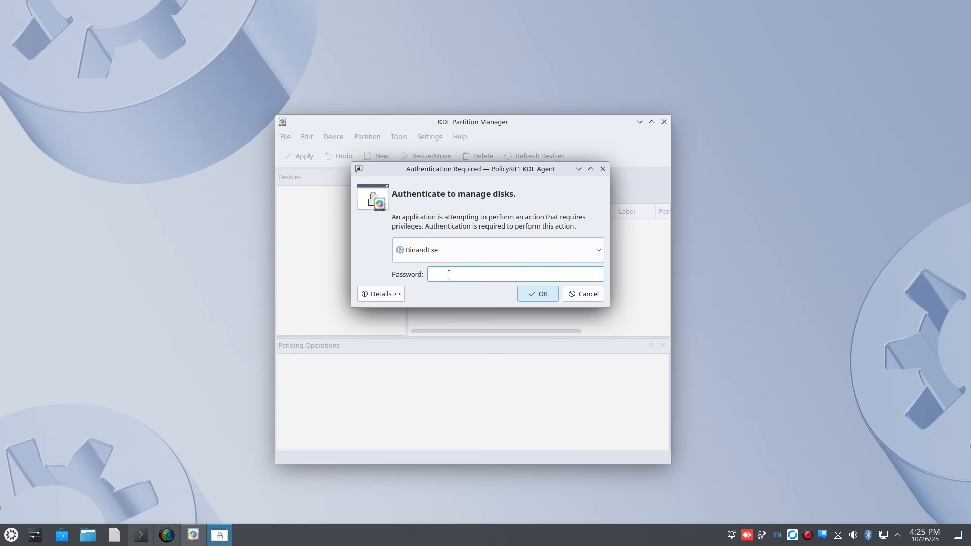
{"action": "type", "text": "••••"}
{"action": "left_click", "coordinate": [547, 292]}
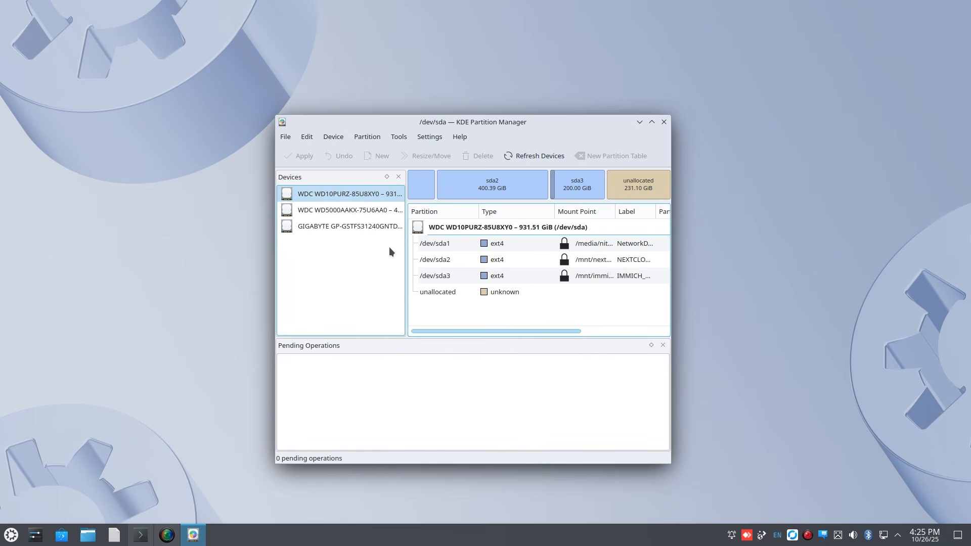
Step: Examine the partition layouts of the WD10PURZ, WD5000AAKX and GIGABYTE drives, ending on the WD10PURZ drive
{"action": "left_click", "coordinate": [320, 197]}
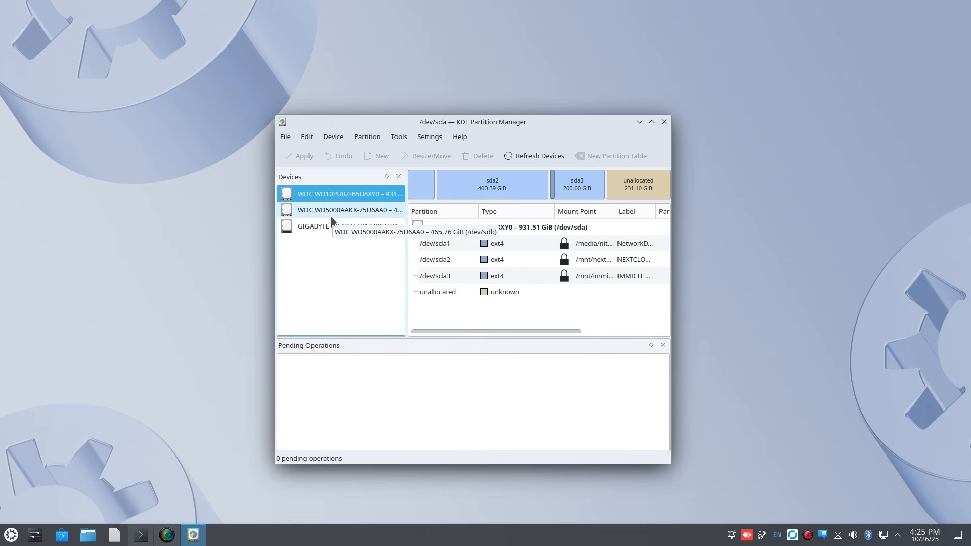
{"action": "left_click", "coordinate": [331, 217]}
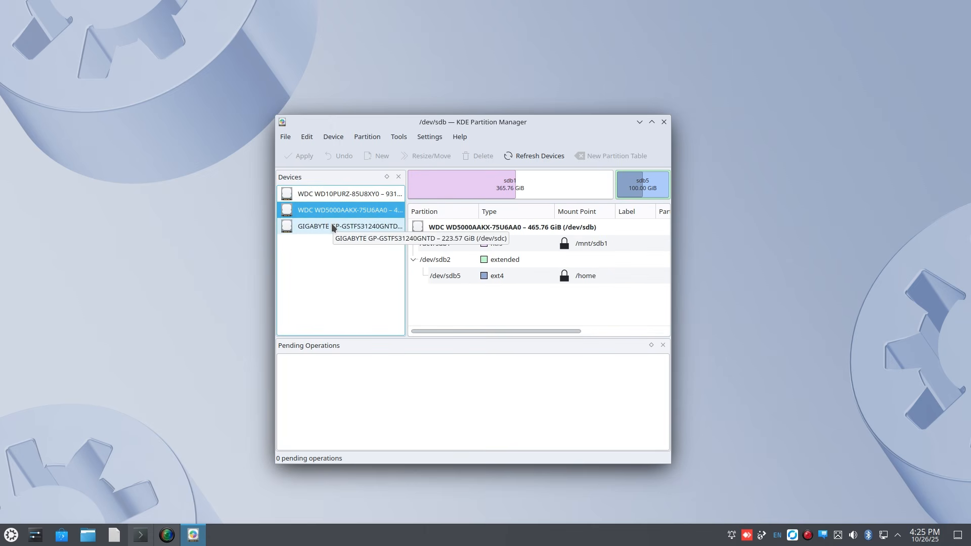
{"action": "left_click", "coordinate": [334, 226]}
{"action": "left_click", "coordinate": [335, 195]}
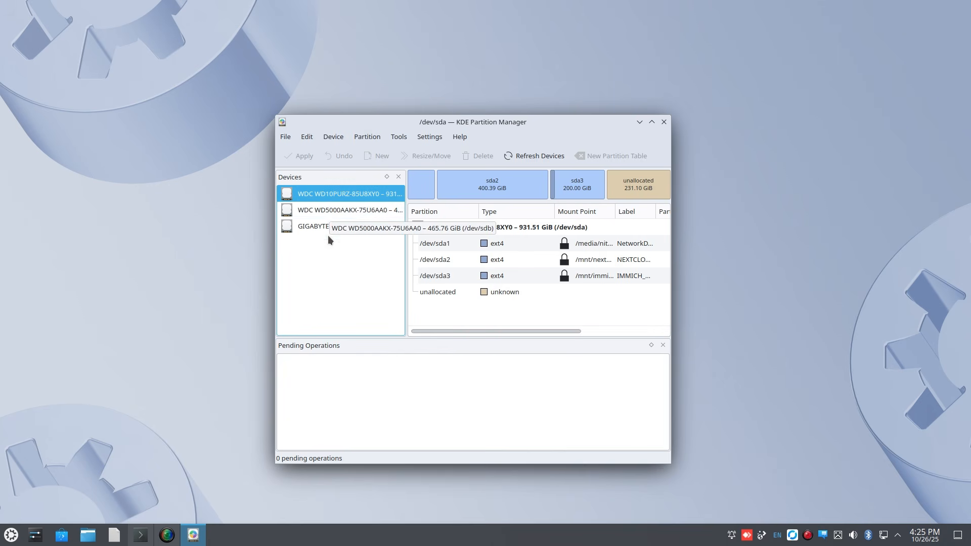
{"action": "left_click", "coordinate": [325, 221]}
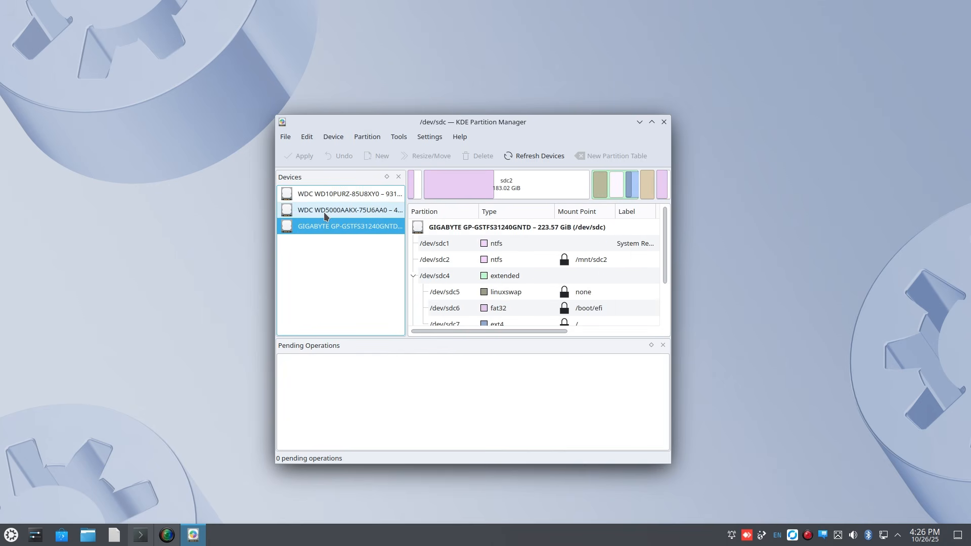
{"action": "left_click", "coordinate": [324, 212]}
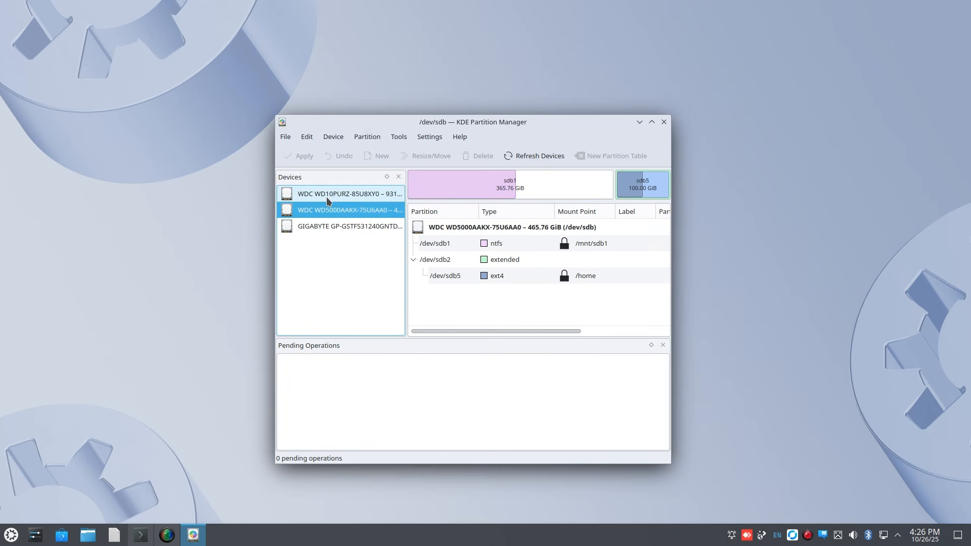
{"action": "left_click", "coordinate": [327, 199]}
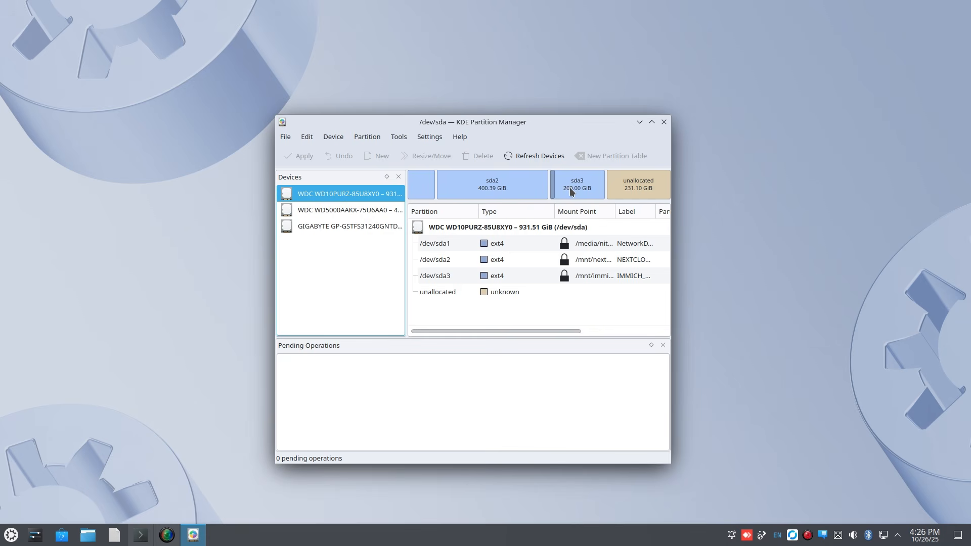
Step: Review the existing sda1, sda2 and sda3 partitions in the graphical layout of /dev/sda
{"action": "left_click", "coordinate": [514, 193]}
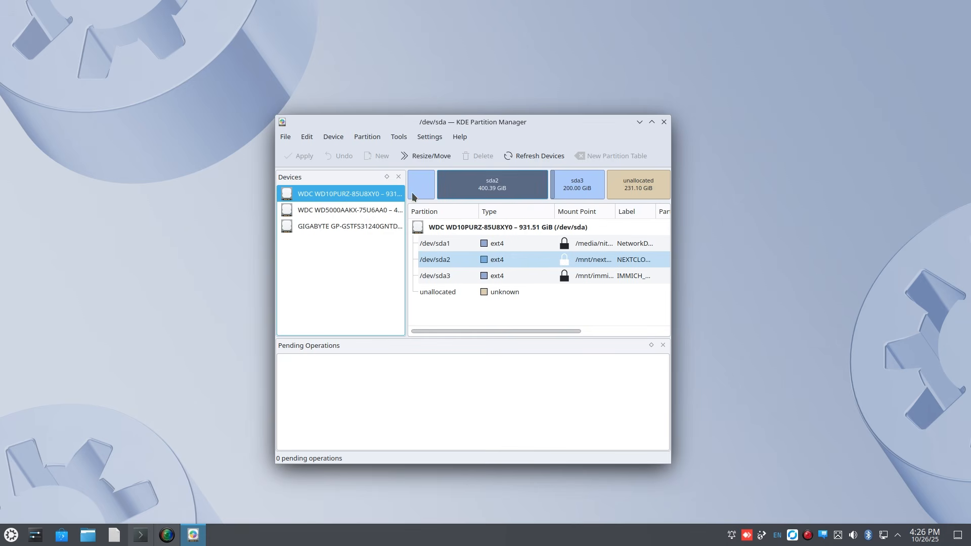
{"action": "left_click", "coordinate": [415, 192]}
{"action": "left_click", "coordinate": [466, 194]}
{"action": "left_click", "coordinate": [426, 190]}
{"action": "left_click", "coordinate": [493, 190]}
{"action": "left_click", "coordinate": [582, 192]}
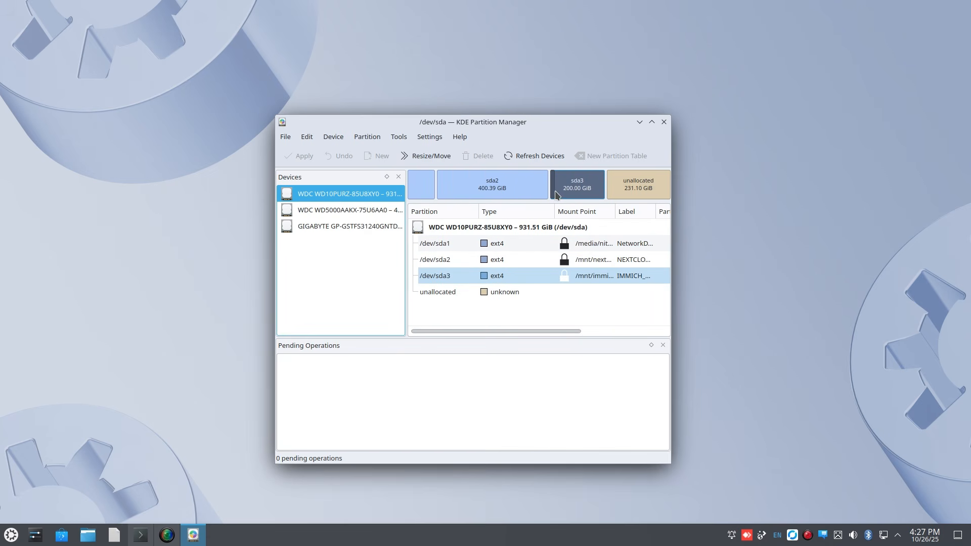
Step: Start a new primary partition in the unallocated space of /dev/sda and set its file system to ext4
{"action": "left_click", "coordinate": [620, 188]}
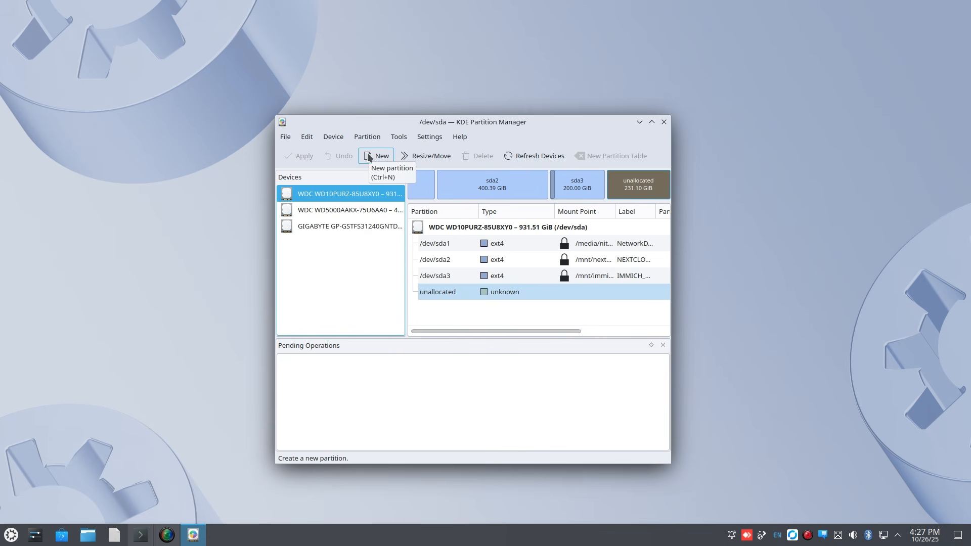
{"action": "right_click", "coordinate": [465, 294]}
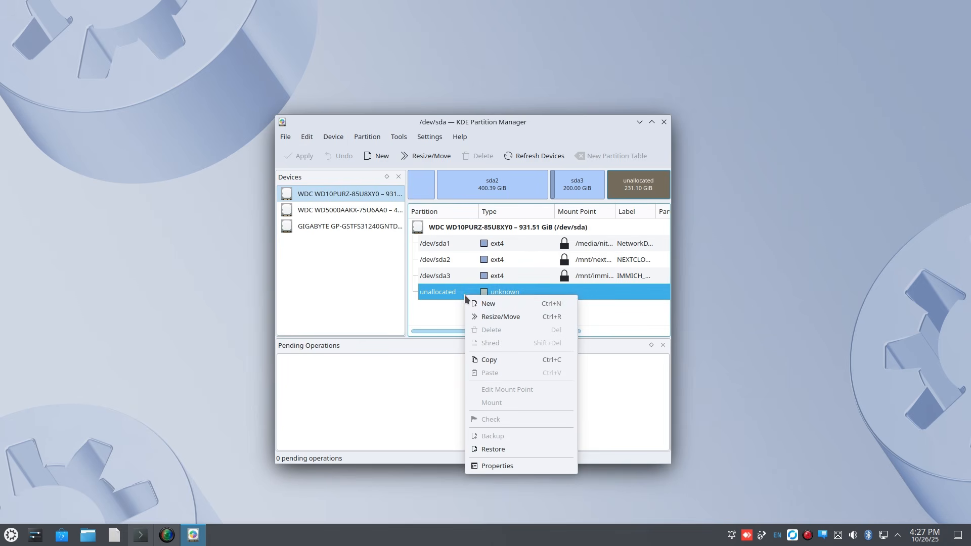
{"action": "left_click", "coordinate": [494, 308]}
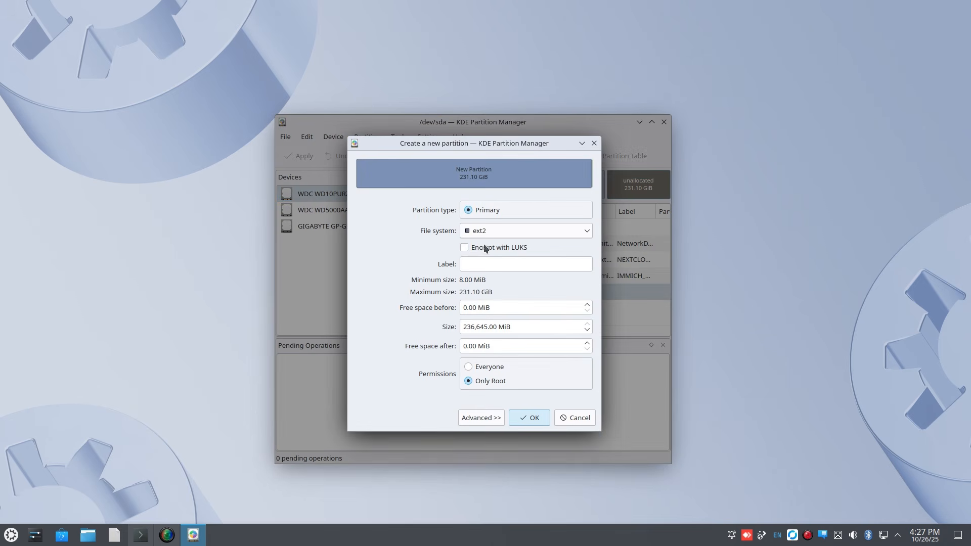
{"action": "left_click_drag", "start_coordinate": [451, 147], "coordinate": [431, 130]}
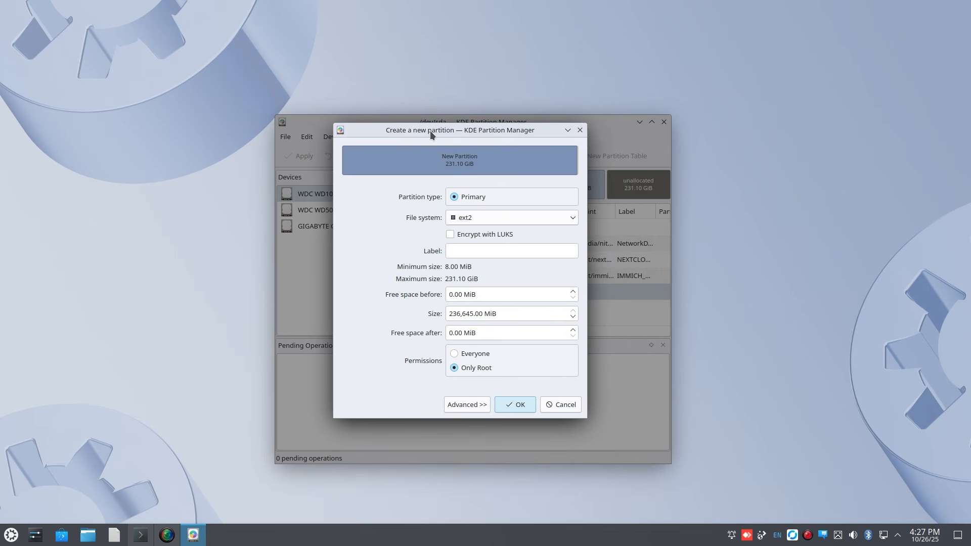
{"action": "left_click", "coordinate": [453, 217]}
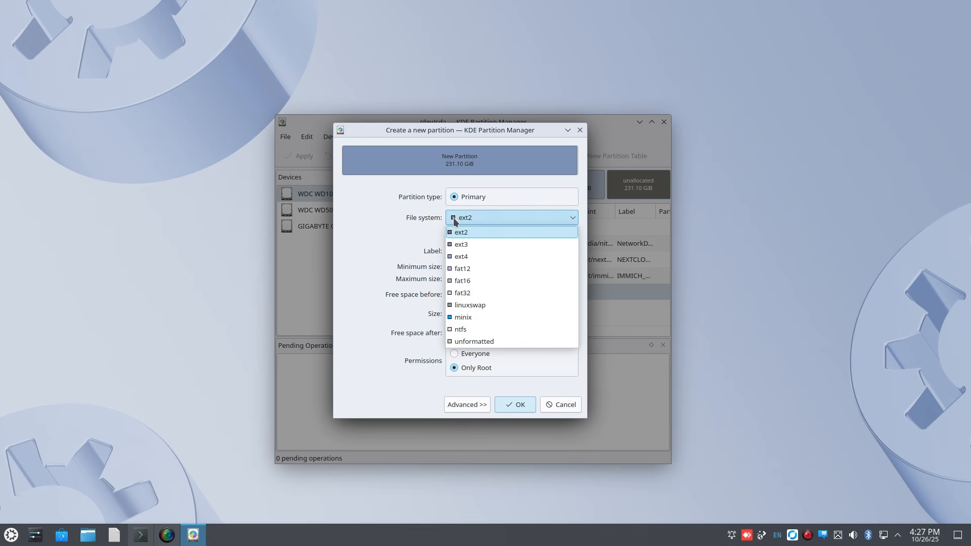
{"action": "left_click", "coordinate": [467, 256]}
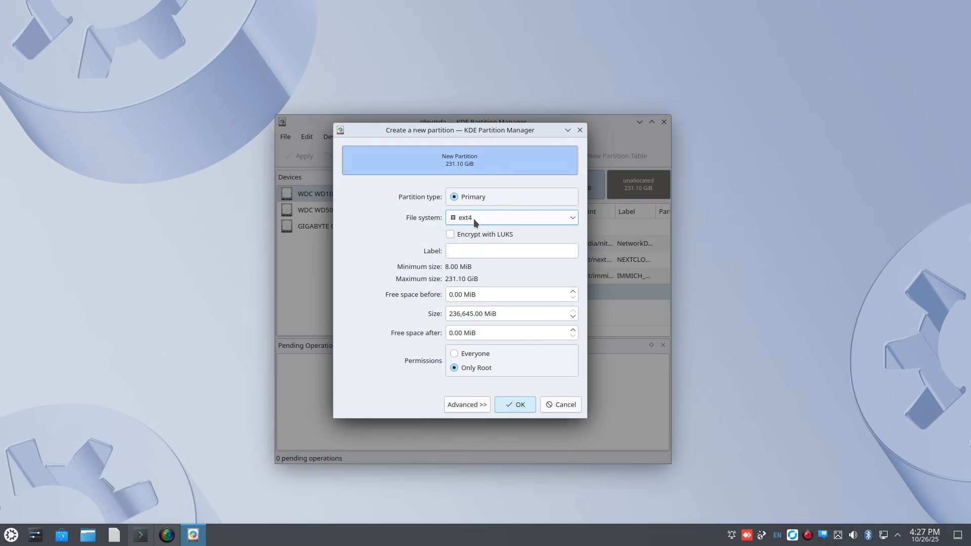
{"action": "left_click", "coordinate": [473, 219]}
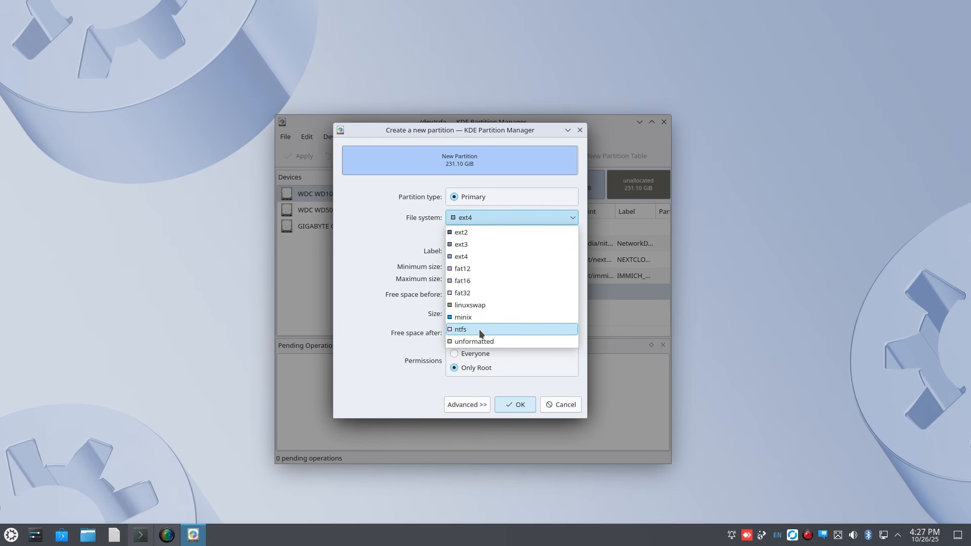
{"action": "left_click", "coordinate": [475, 256]}
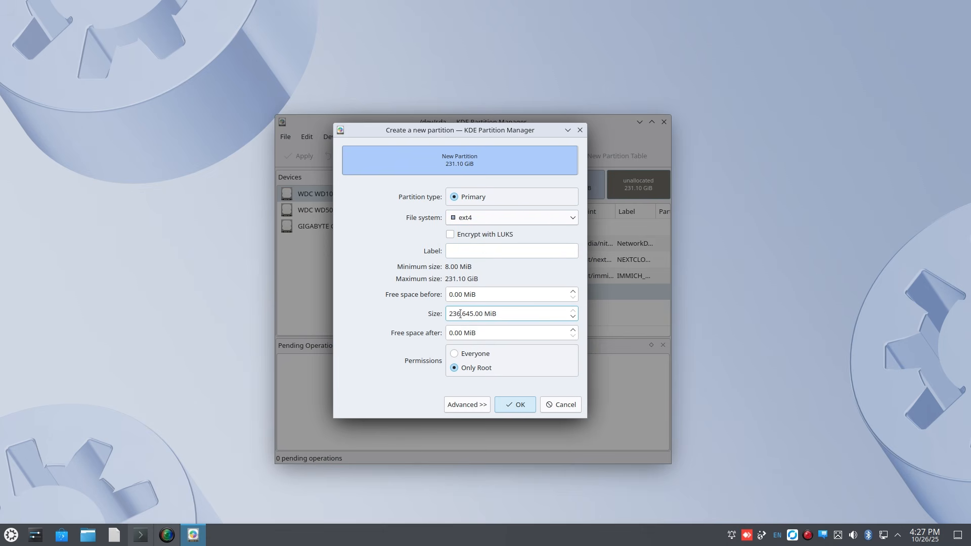
Step: Set the new partition's size to 106,645 MiB and its permissions to Everyone
{"action": "mouse_move", "coordinate": [449, 314]}
{"action": "left_mouse_down"}
{"action": "mouse_move", "coordinate": [498, 315]}
{"action": "mouse_move", "coordinate": [466, 314]}
{"action": "left_mouse_up"}
{"action": "left_click", "coordinate": [458, 314]}
{"action": "left_click", "coordinate": [458, 317]}
{"action": "key", "text": "BackSpace"}
{"action": "type", "text": "1"}
{"action": "key", "text": "Delete"}
{"action": "type", "text": "0"}
{"action": "left_click", "coordinate": [454, 355]}
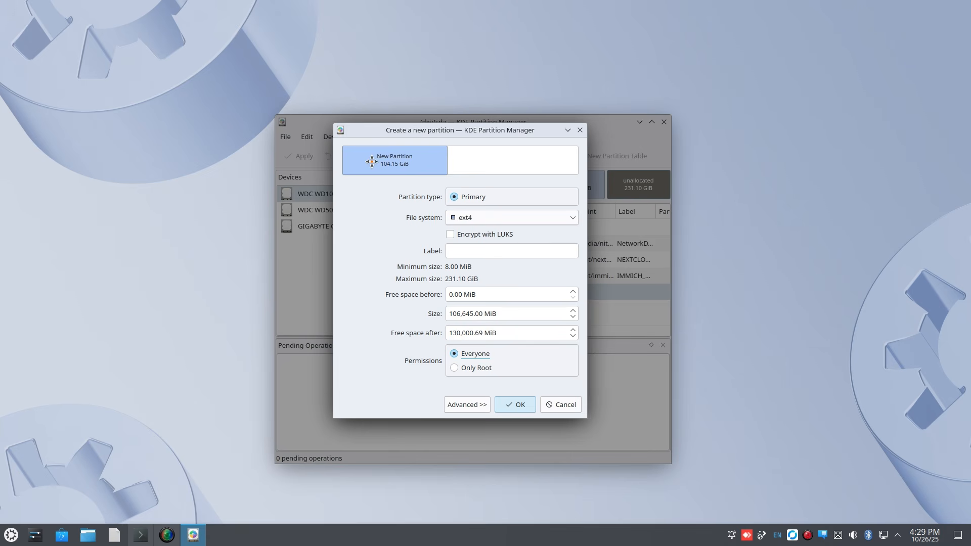
Step: Shift the new partition to leave about 66,746 MiB free before it, and queue its creation
{"action": "left_click_drag", "start_coordinate": [389, 163], "coordinate": [454, 164]}
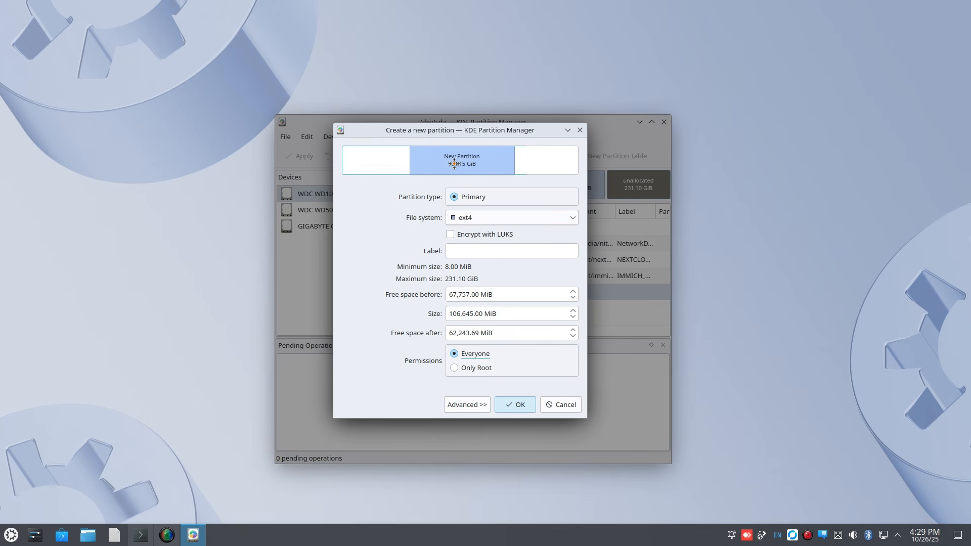
{"action": "left_click", "coordinate": [454, 299]}
{"action": "left_click", "coordinate": [449, 336]}
{"action": "left_click", "coordinate": [454, 295]}
{"action": "left_click", "coordinate": [492, 334]}
{"action": "left_click_drag", "start_coordinate": [459, 157], "coordinate": [458, 158]}
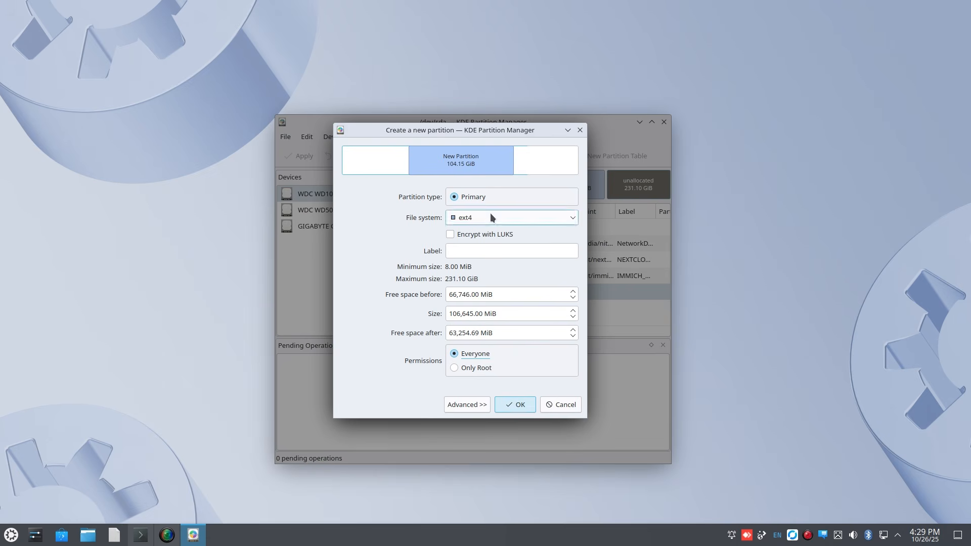
{"action": "left_click", "coordinate": [518, 407]}
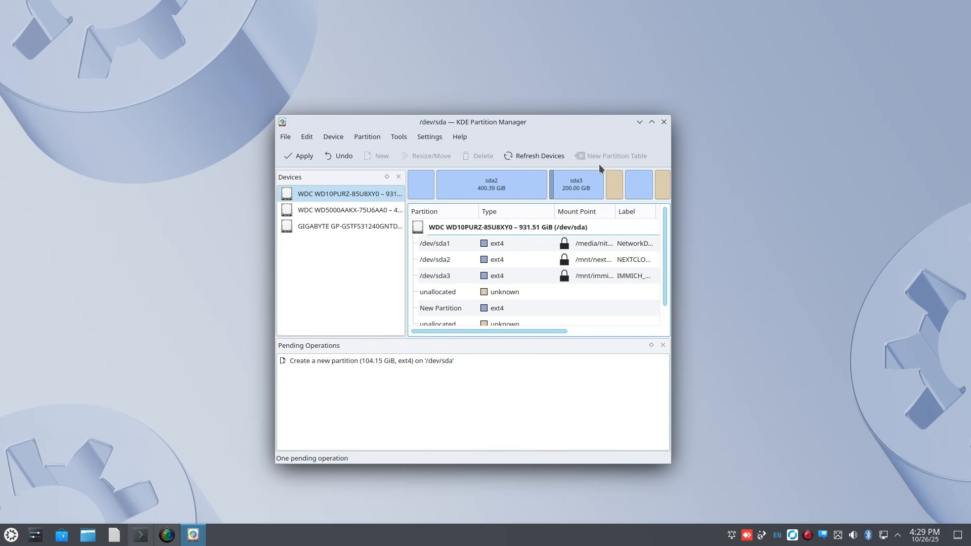
Step: Examine how the new ext4 partition, the unallocated blocks around it and sda3 are arranged on the disk
{"action": "left_click", "coordinate": [613, 188]}
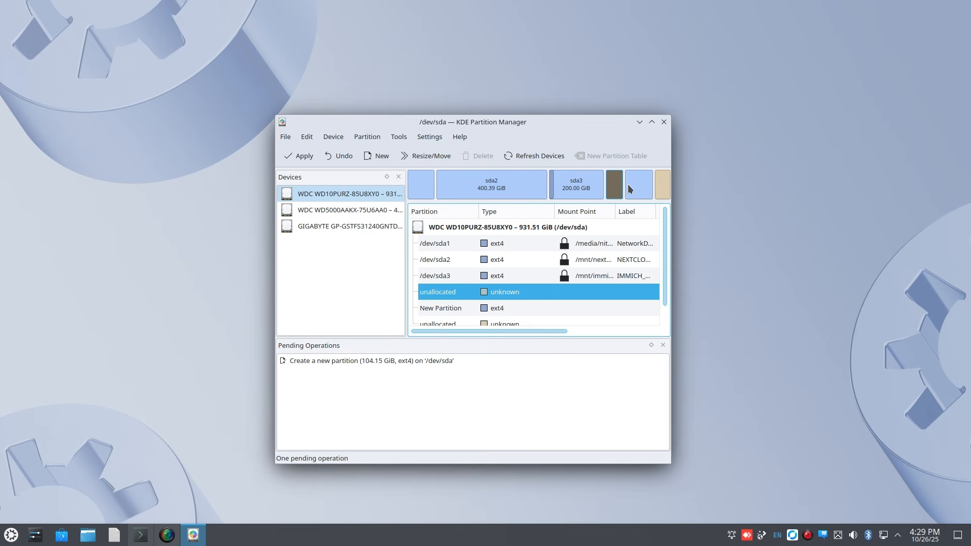
{"action": "left_click", "coordinate": [629, 188]}
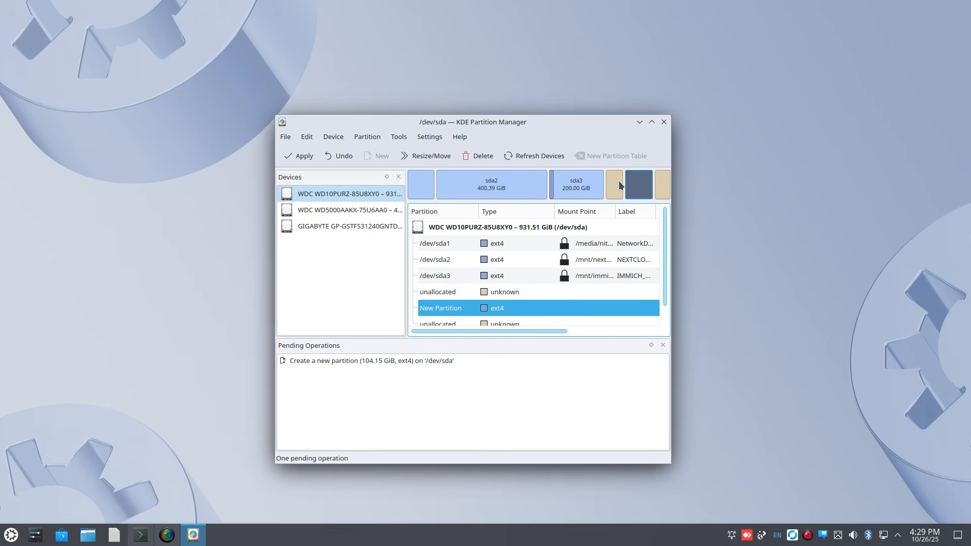
{"action": "left_click", "coordinate": [619, 185]}
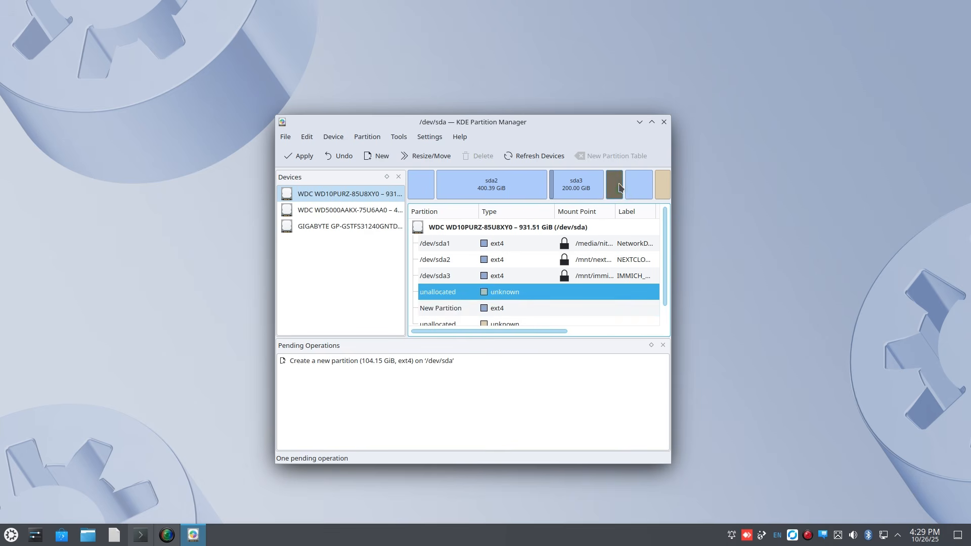
{"action": "left_click", "coordinate": [637, 184]}
{"action": "left_click", "coordinate": [614, 183]}
{"action": "left_click", "coordinate": [584, 187]}
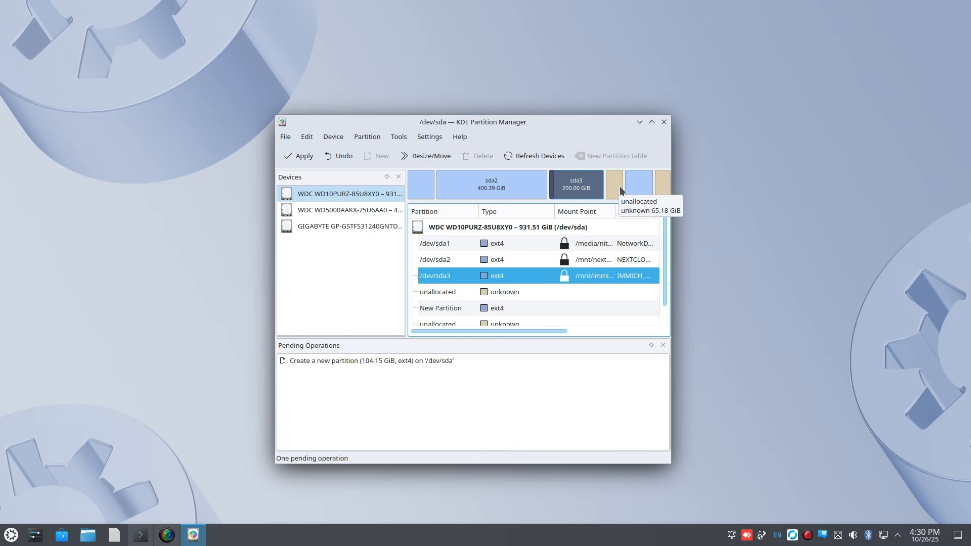
{"action": "left_click", "coordinate": [663, 177]}
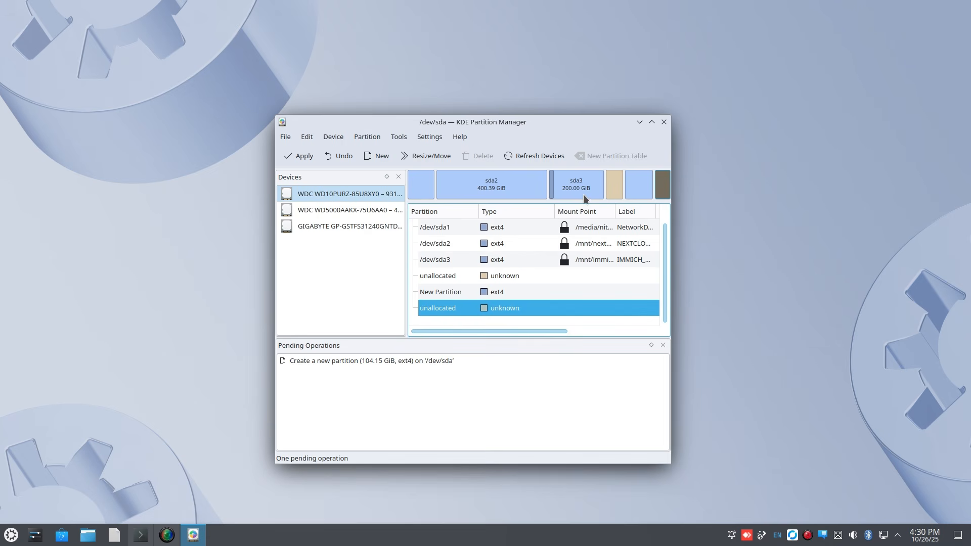
{"action": "left_click", "coordinate": [637, 178]}
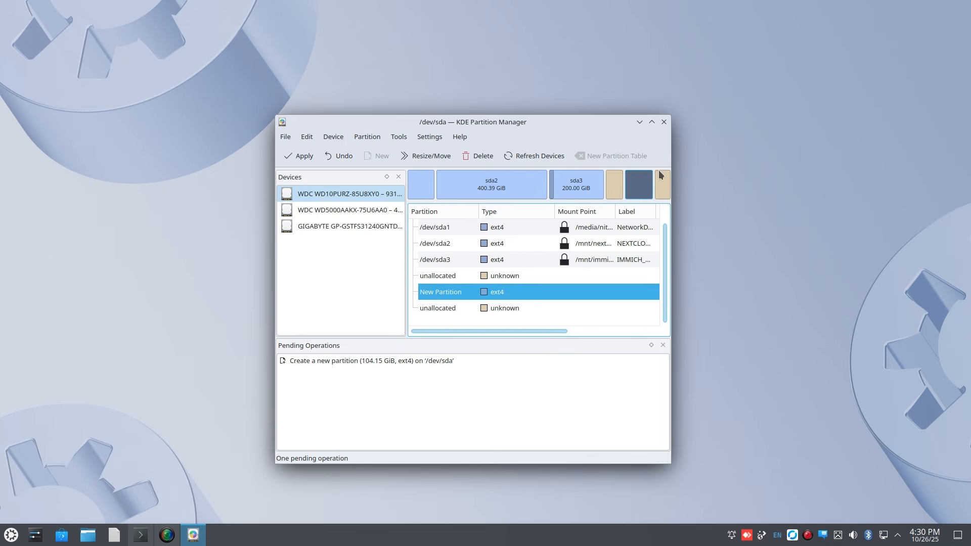
Step: Resize the sda3 partition to 259.57 GiB using the unallocated space directly after it
{"action": "left_click", "coordinate": [574, 186]}
{"action": "right_click", "coordinate": [573, 186]}
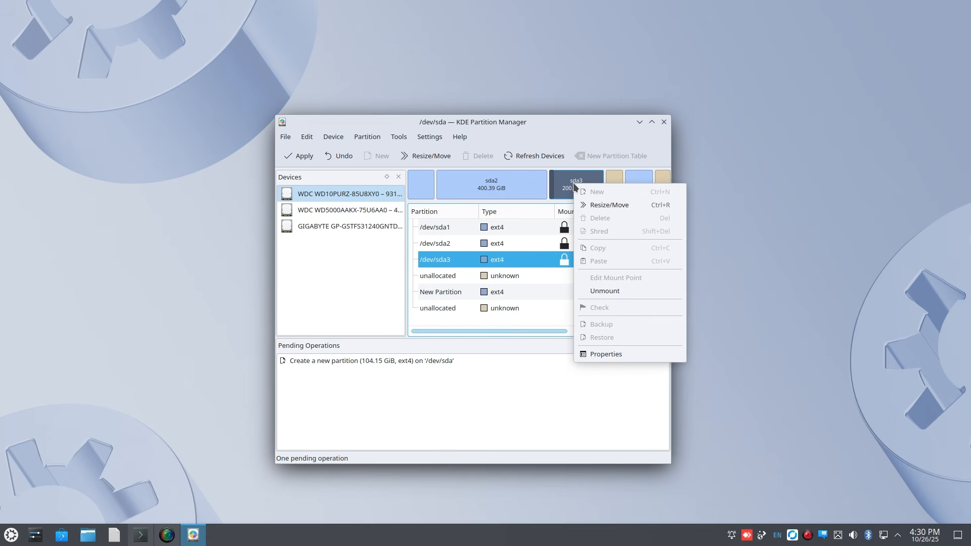
{"action": "left_click", "coordinate": [589, 203]}
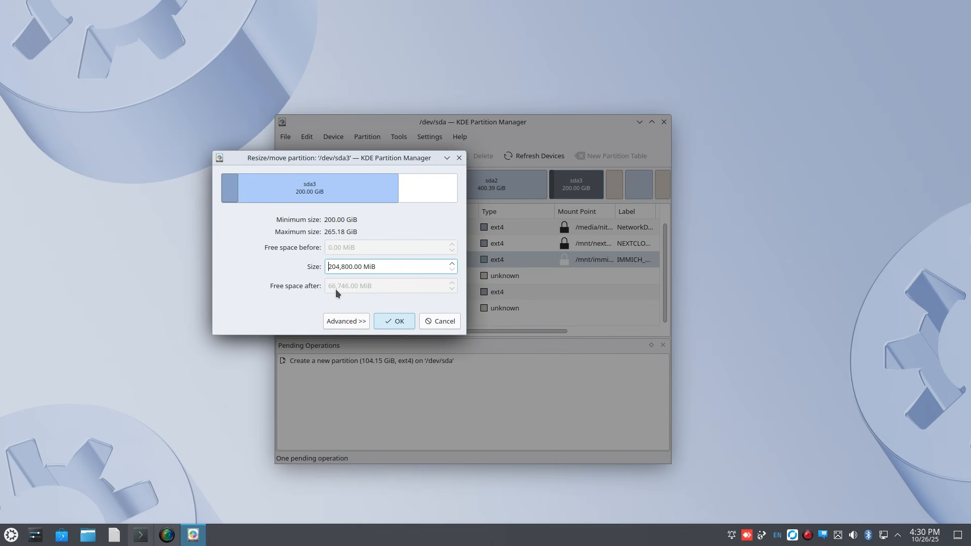
{"action": "left_click", "coordinate": [337, 265]}
{"action": "key", "text": "BackSpace"}
{"action": "key", "text": "BackSpace"}
{"action": "type", "text": "65"}
{"action": "left_click", "coordinate": [406, 322]}
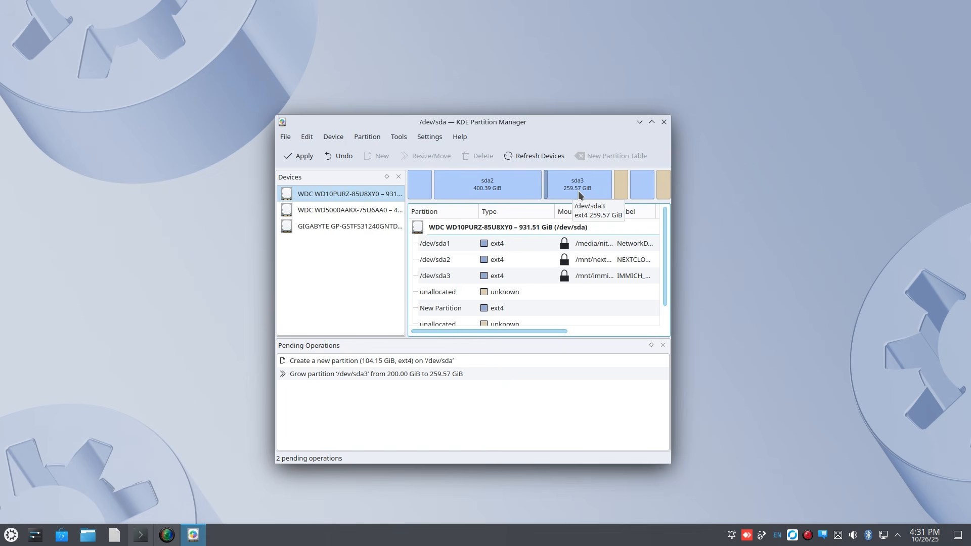
Step: Examine the unallocated block left between sda3 and the new partition and the actions available for it
{"action": "left_click", "coordinate": [620, 187]}
{"action": "right_click", "coordinate": [619, 185]}
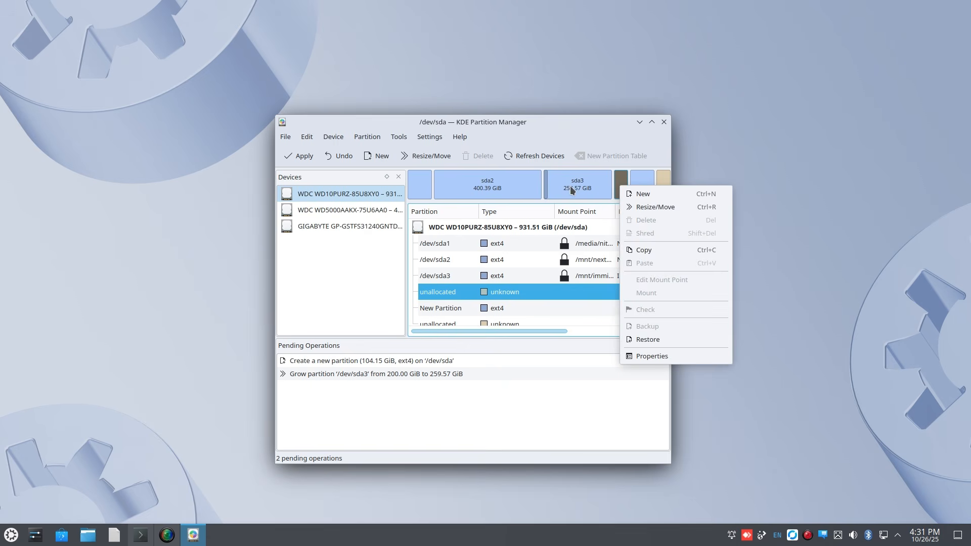
{"action": "key", "text": "Escape"}
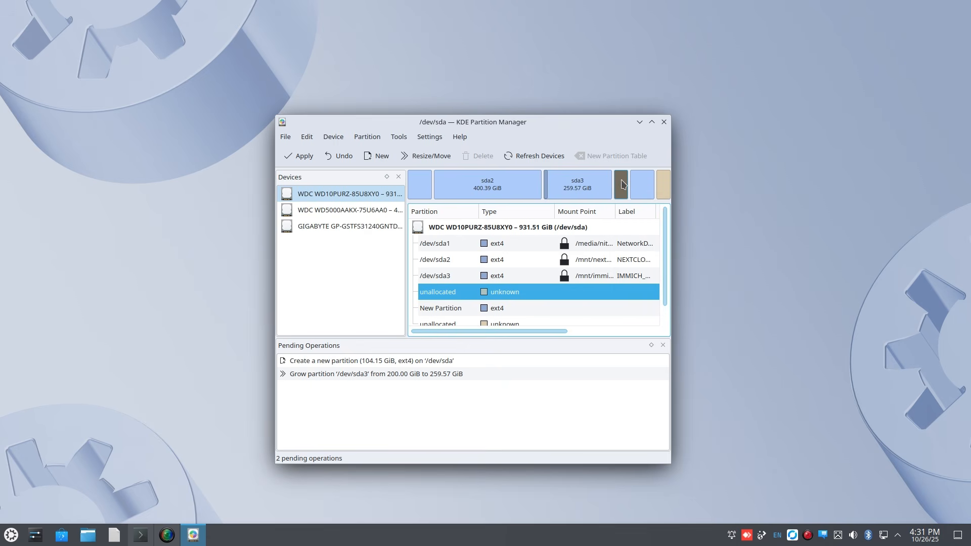
{"action": "mouse_move", "coordinate": [624, 190]}
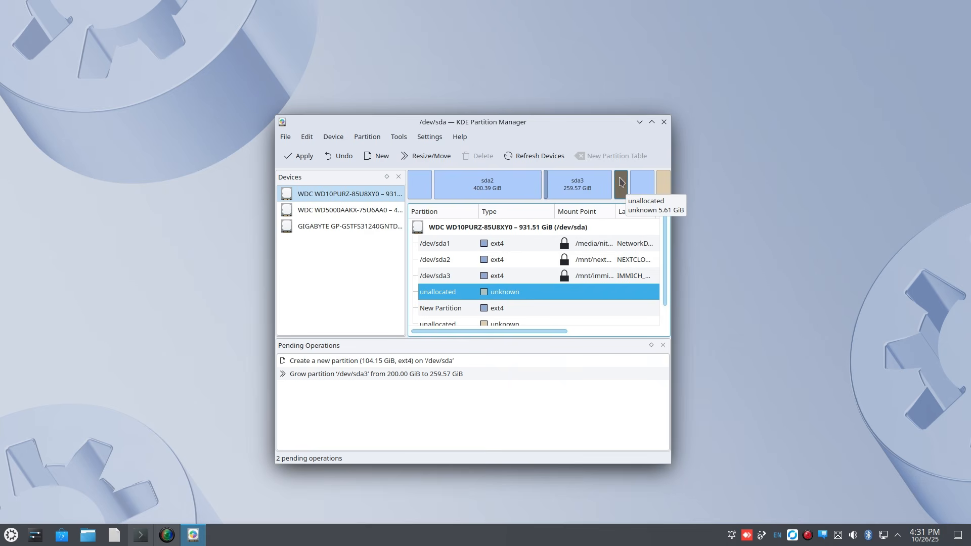
{"action": "left_click", "coordinate": [643, 192]}
{"action": "left_click", "coordinate": [622, 191]}
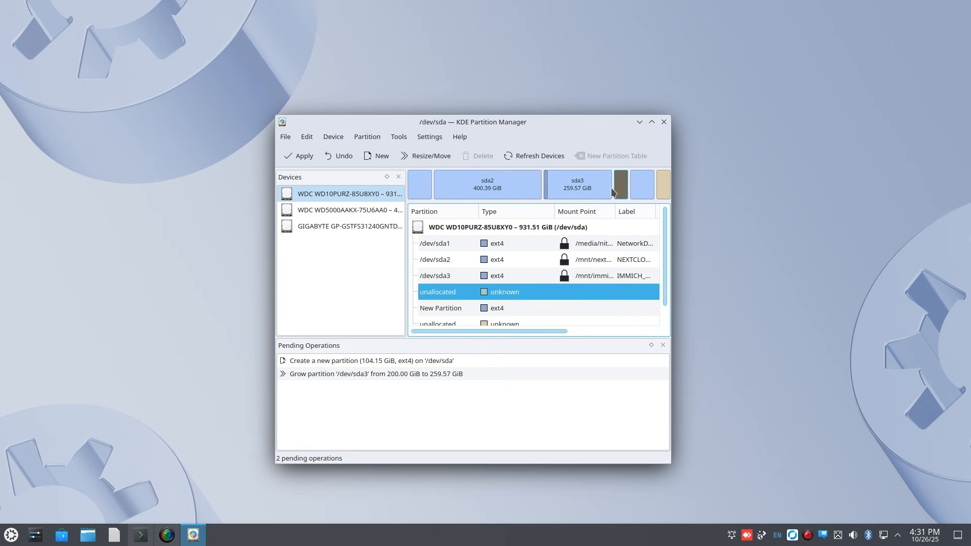
Step: Undo the pending growth of the sda3 partition
{"action": "left_click", "coordinate": [602, 191]}
{"action": "right_click", "coordinate": [586, 186]}
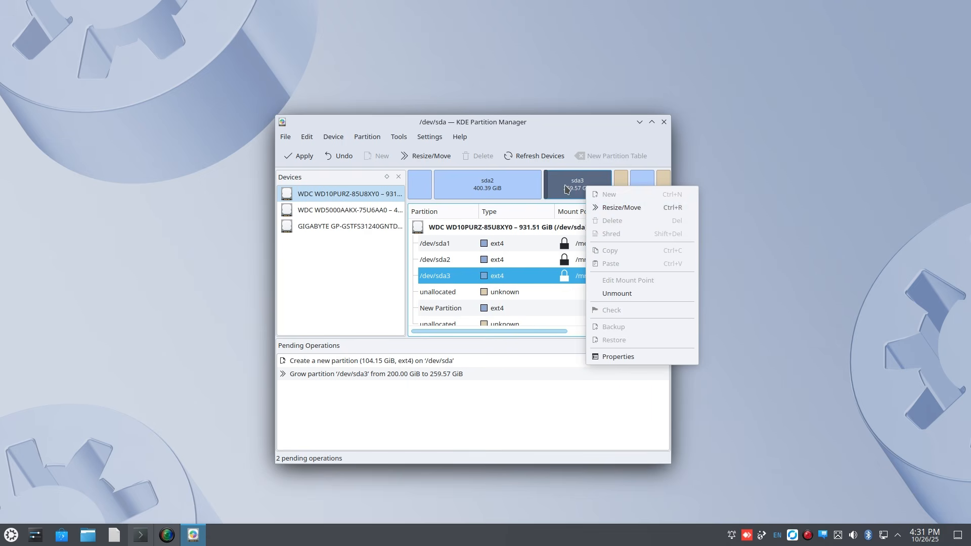
{"action": "left_click", "coordinate": [523, 177]}
{"action": "left_click", "coordinate": [339, 156]}
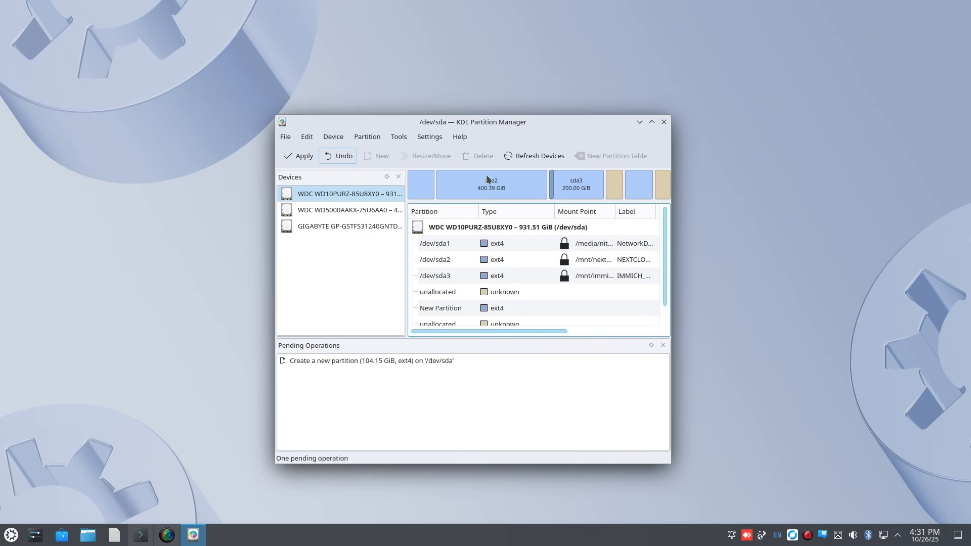
Step: Move the new ext4 partition directly after sda3, with 0.00 MiB free before it and 130,000.69 MiB after it
{"action": "left_click", "coordinate": [630, 188]}
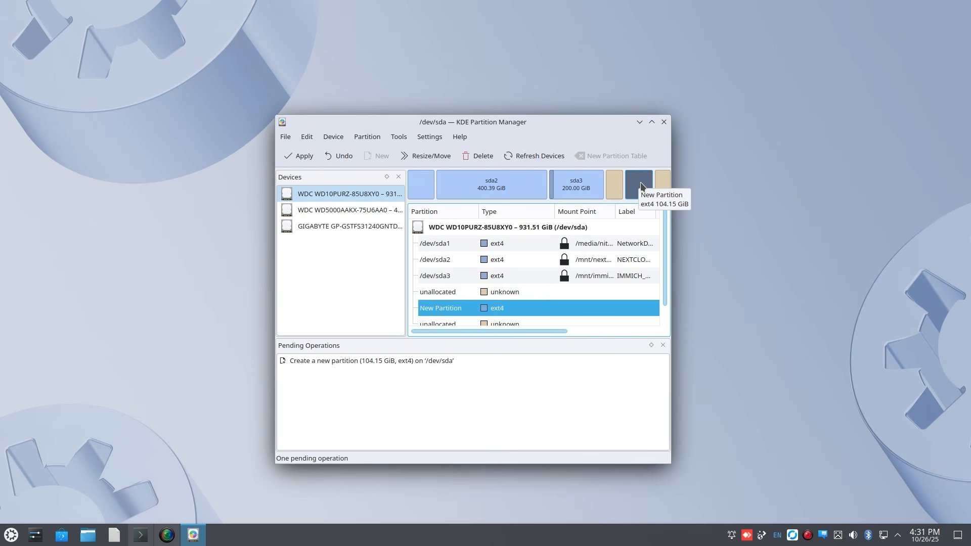
{"action": "right_click", "coordinate": [639, 181]}
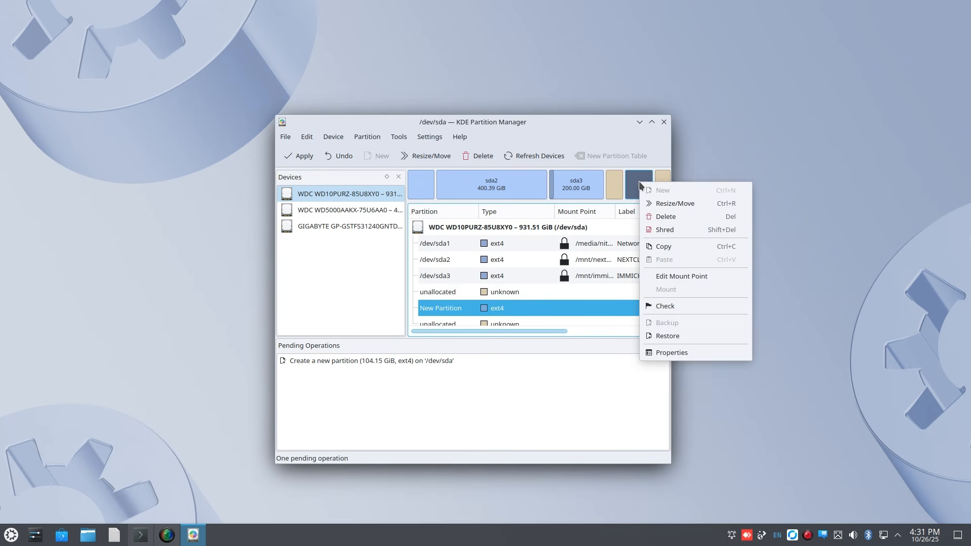
{"action": "left_click", "coordinate": [658, 203]}
{"action": "left_click_drag", "start_coordinate": [391, 166], "coordinate": [295, 187]}
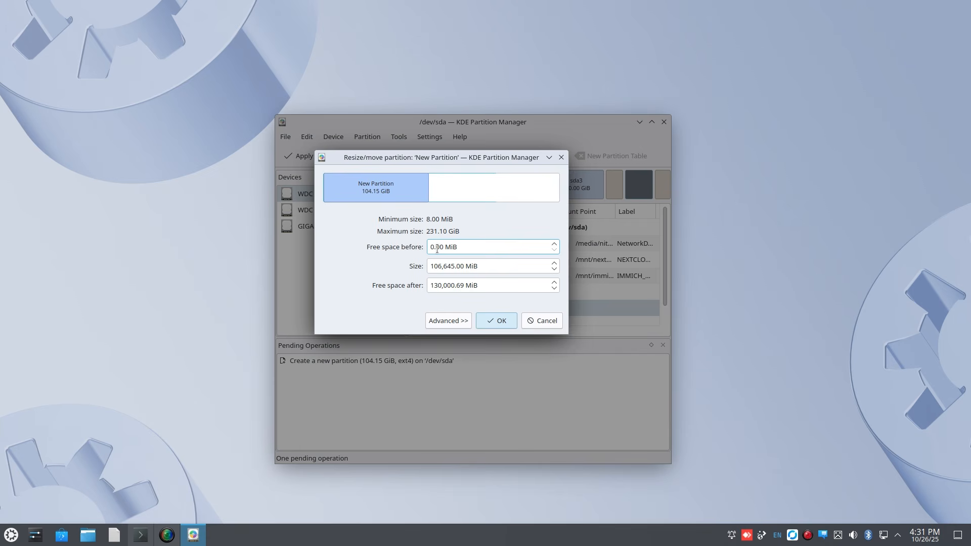
{"action": "left_click", "coordinate": [432, 284]}
{"action": "left_click", "coordinate": [499, 321]}
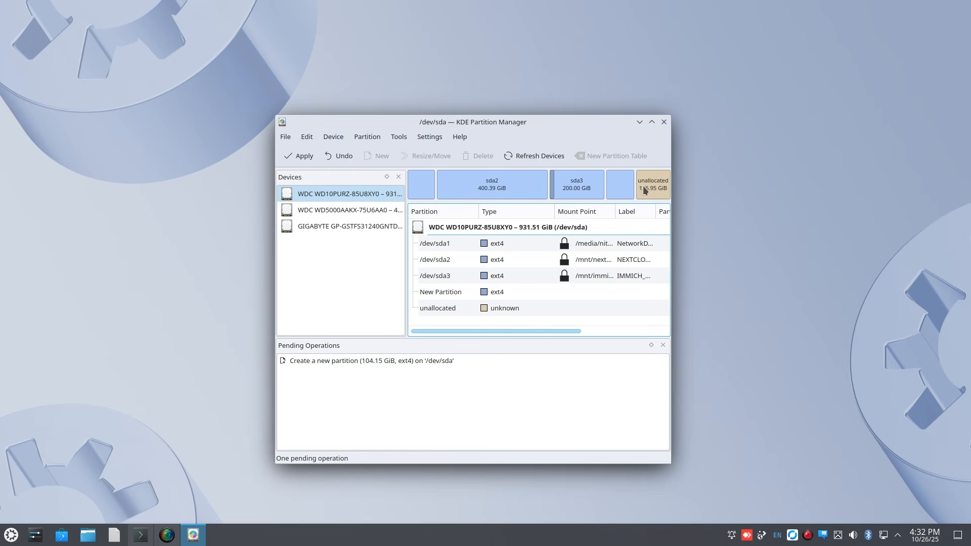
Step: Check the minimum and maximum size sda3 can be resized to, leaving it as it is
{"action": "left_click", "coordinate": [567, 189]}
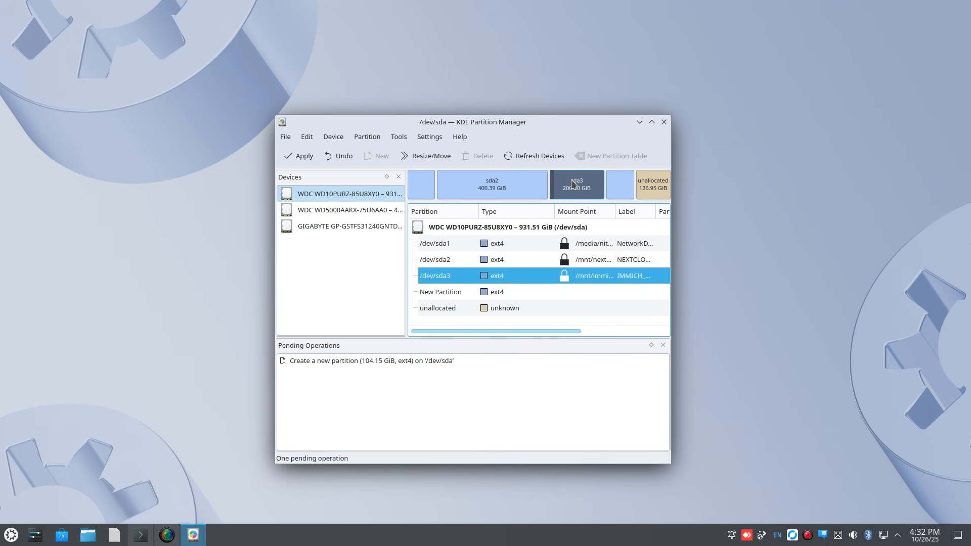
{"action": "right_click", "coordinate": [571, 181]}
{"action": "left_click", "coordinate": [593, 201]}
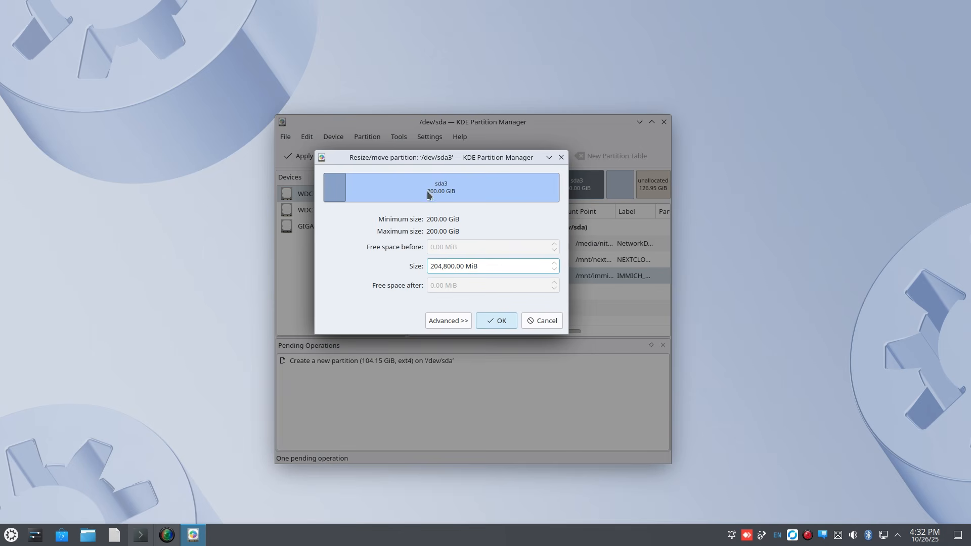
{"action": "left_click", "coordinate": [543, 321]}
Step: Review the new partition's size and its free space before and after, without changing them
{"action": "left_click", "coordinate": [623, 188]}
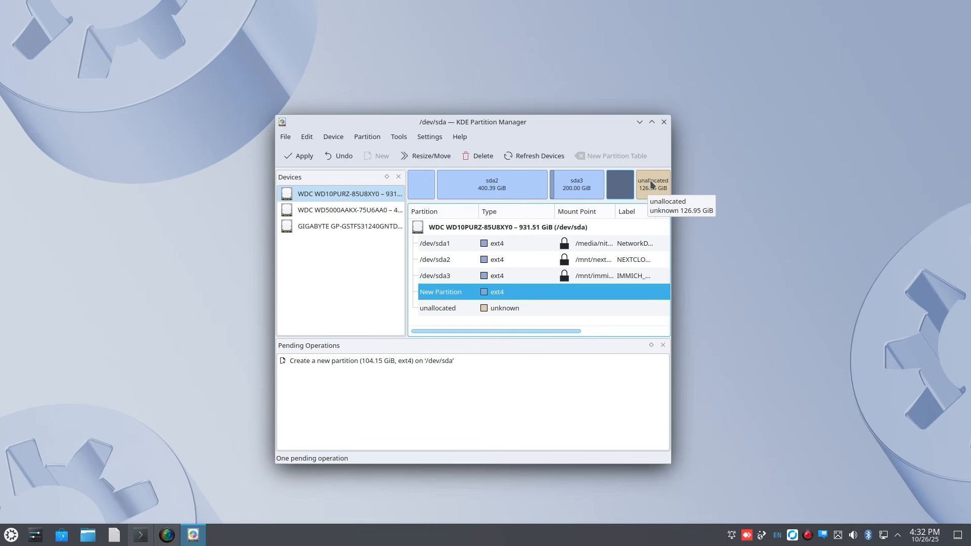
{"action": "right_click", "coordinate": [616, 183]}
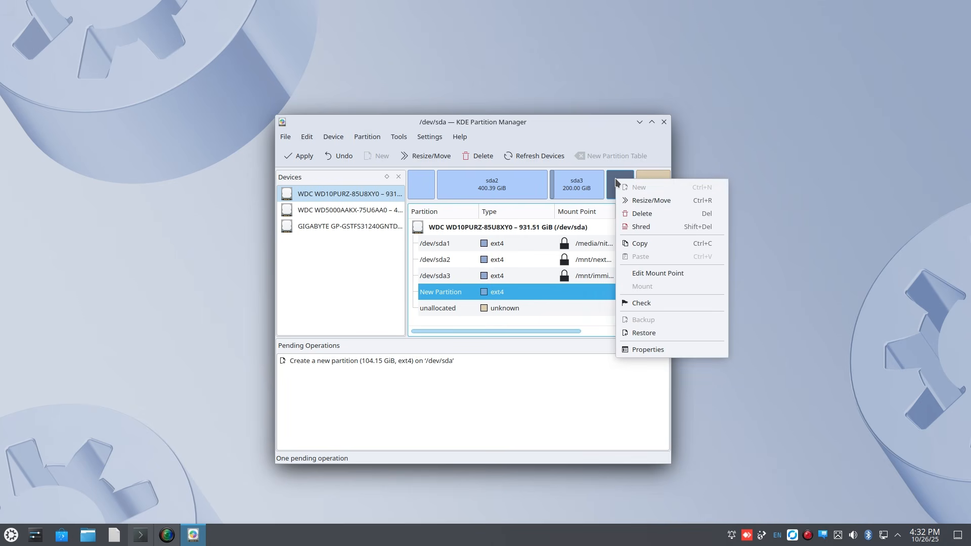
{"action": "left_click", "coordinate": [654, 202]}
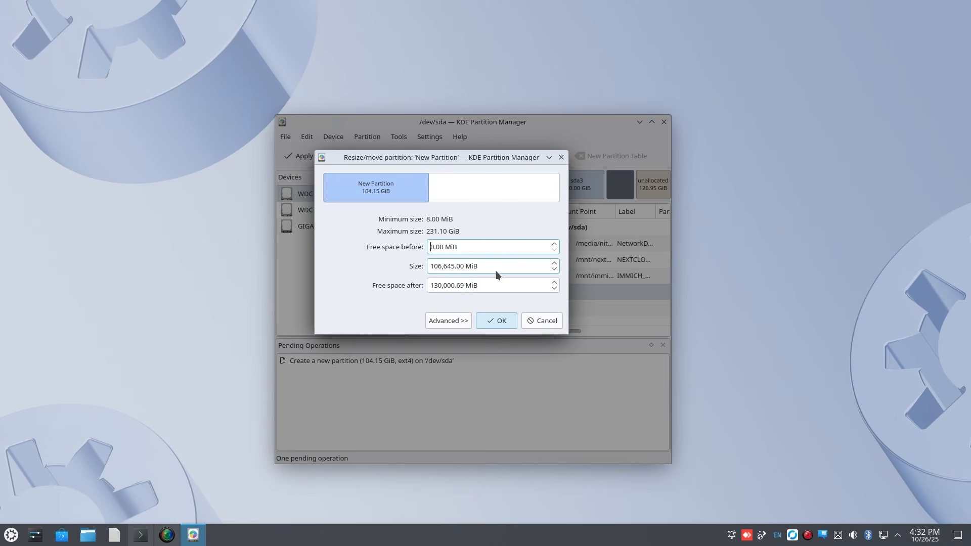
{"action": "left_click", "coordinate": [436, 285]}
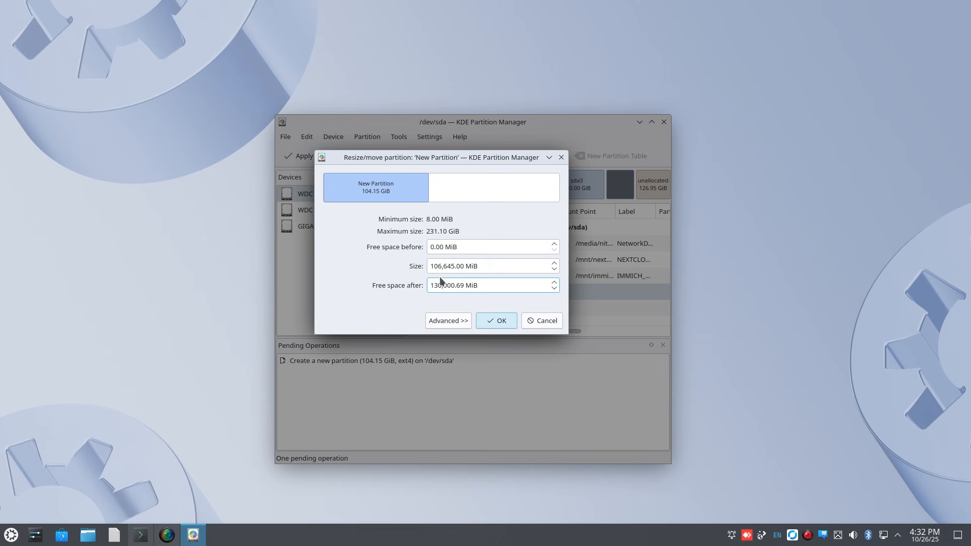
{"action": "left_click", "coordinate": [540, 320]}
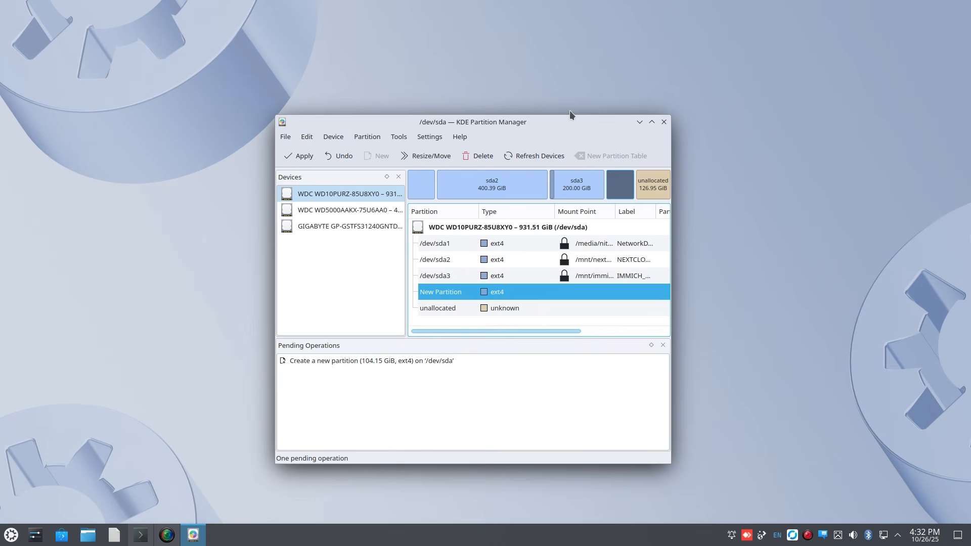
Step: Apply the pending creation of the 104.15 GiB ext4 partition on /dev/sda and dismiss the progress report
{"action": "left_click", "coordinate": [578, 383]}
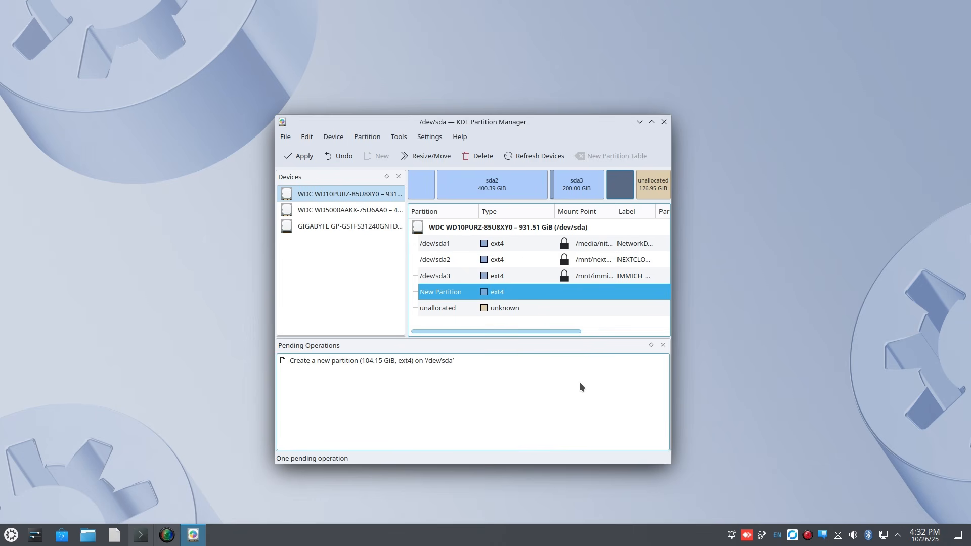
{"action": "left_click", "coordinate": [569, 188]}
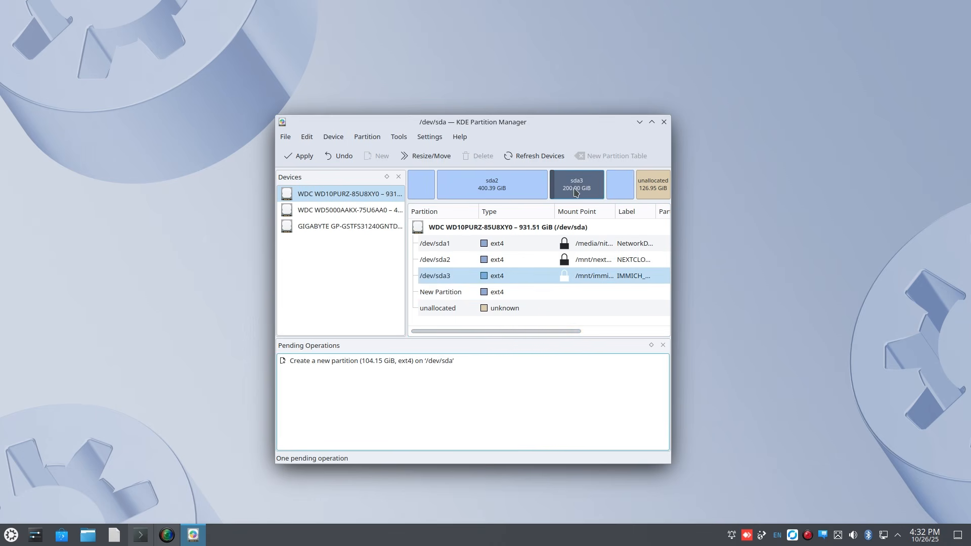
{"action": "left_click", "coordinate": [617, 191]}
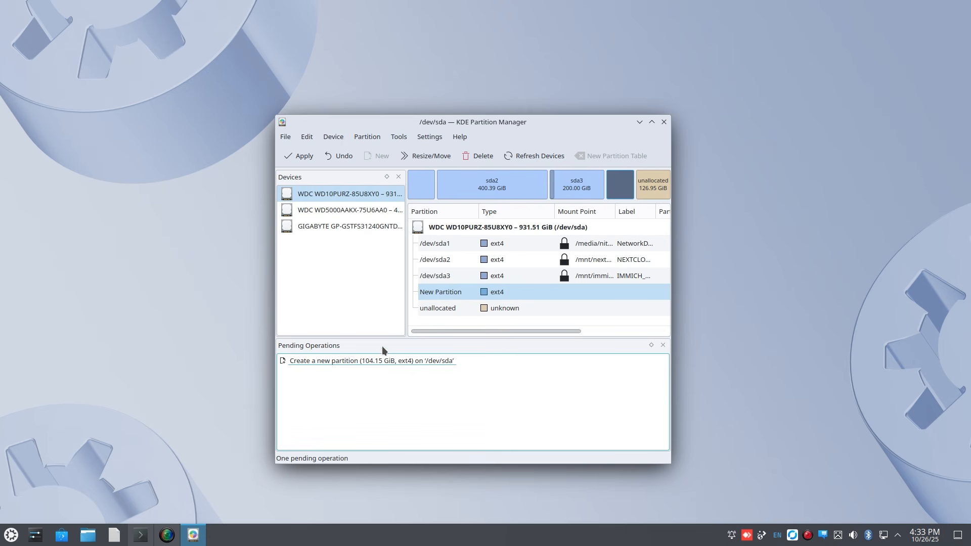
{"action": "left_click", "coordinate": [300, 157]}
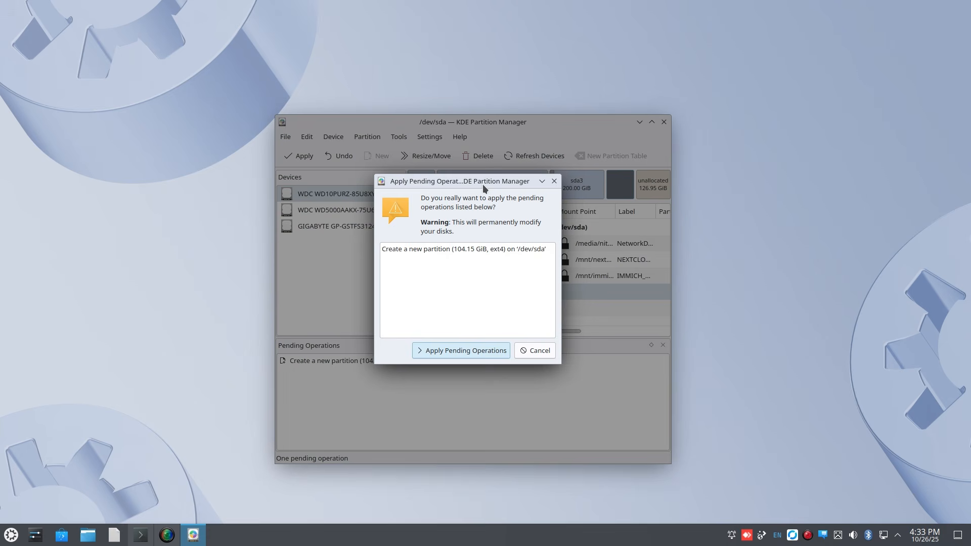
{"action": "left_click", "coordinate": [444, 350]}
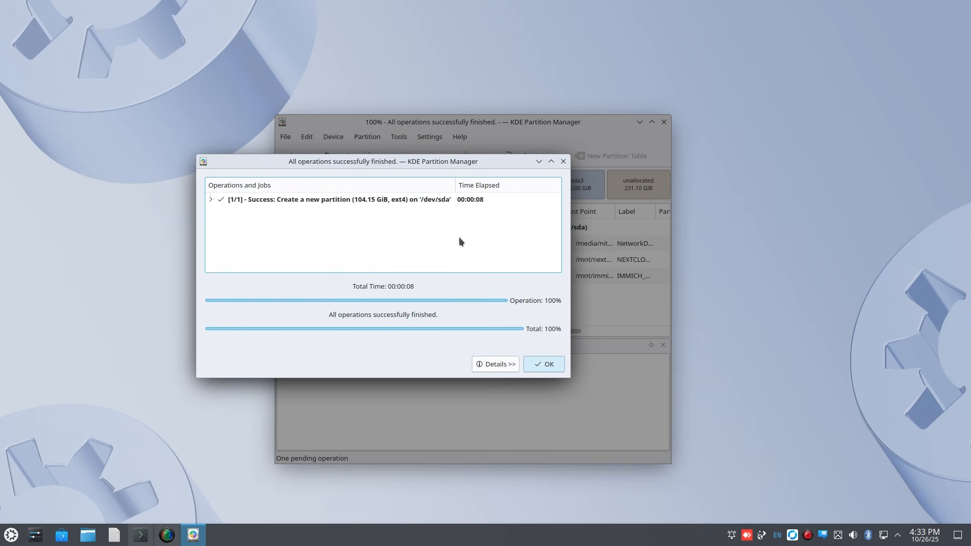
{"action": "left_click", "coordinate": [544, 364]}
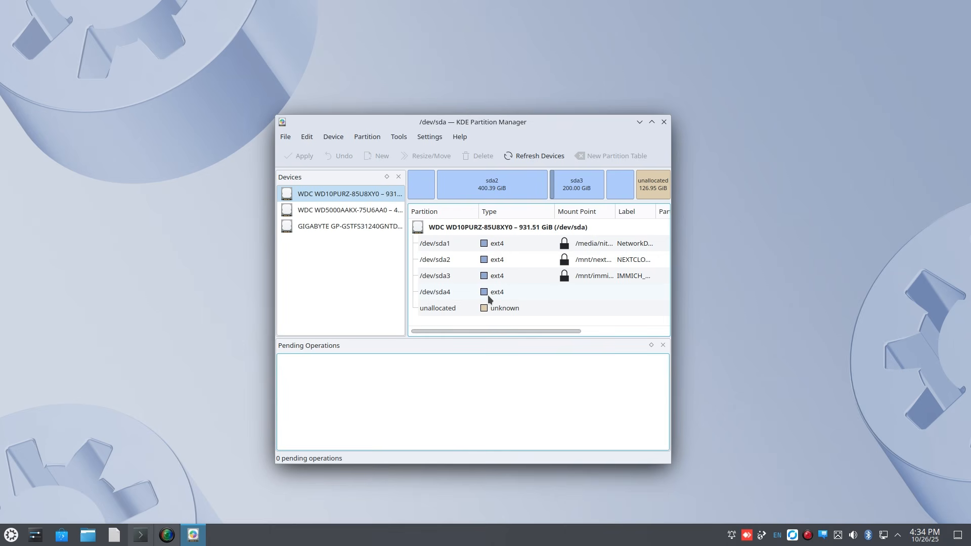
Step: Switch to Konsole, list the block devices with lsblk, check the sda4 entry and its size, and close the terminal
{"action": "left_click", "coordinate": [456, 293]}
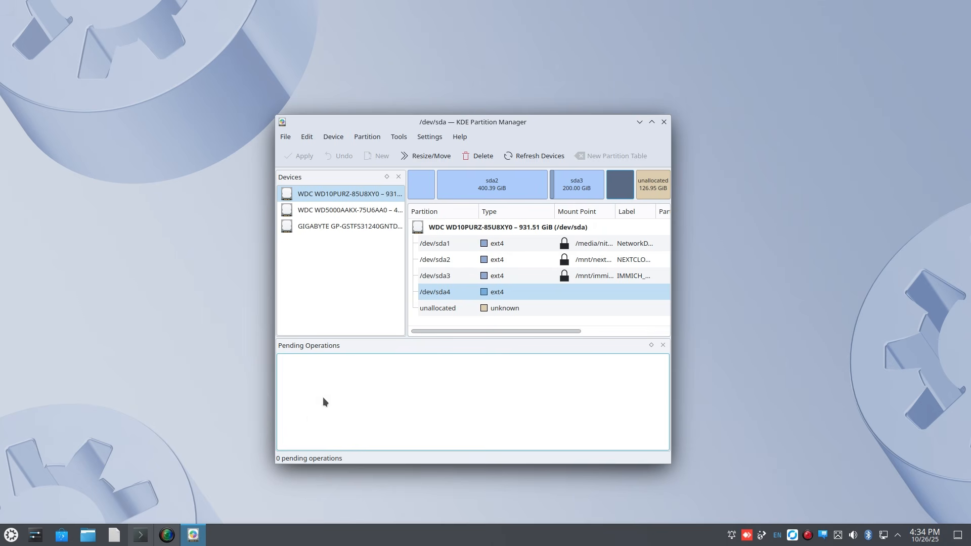
{"action": "left_click", "coordinate": [141, 535]}
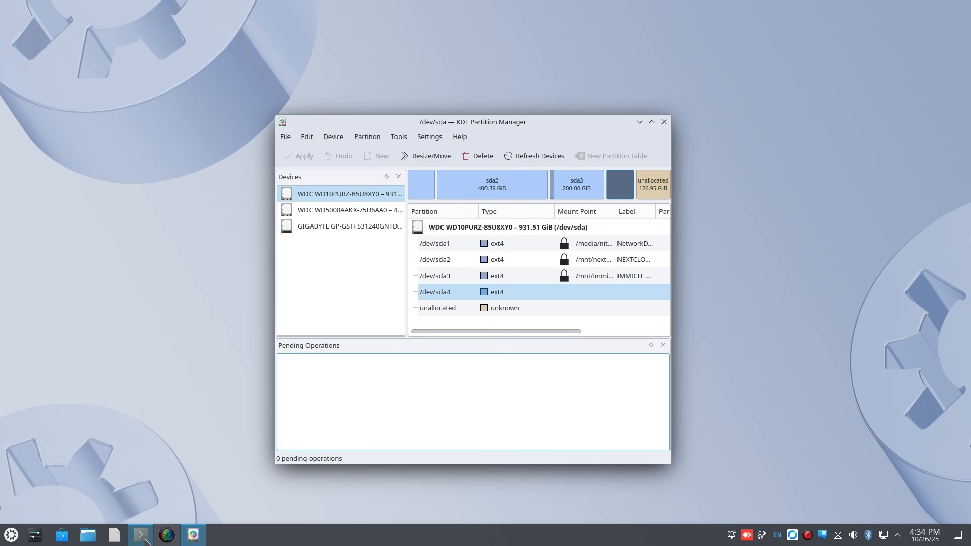
{"action": "left_click_drag", "start_coordinate": [393, 132], "coordinate": [421, 211]}
{"action": "type", "text": "lsblk"}
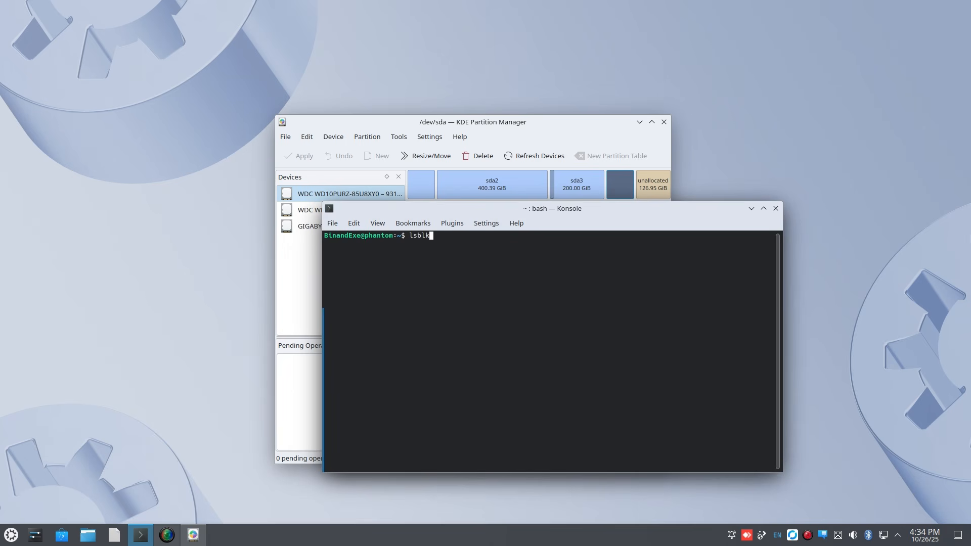
{"action": "key", "text": "Return"}
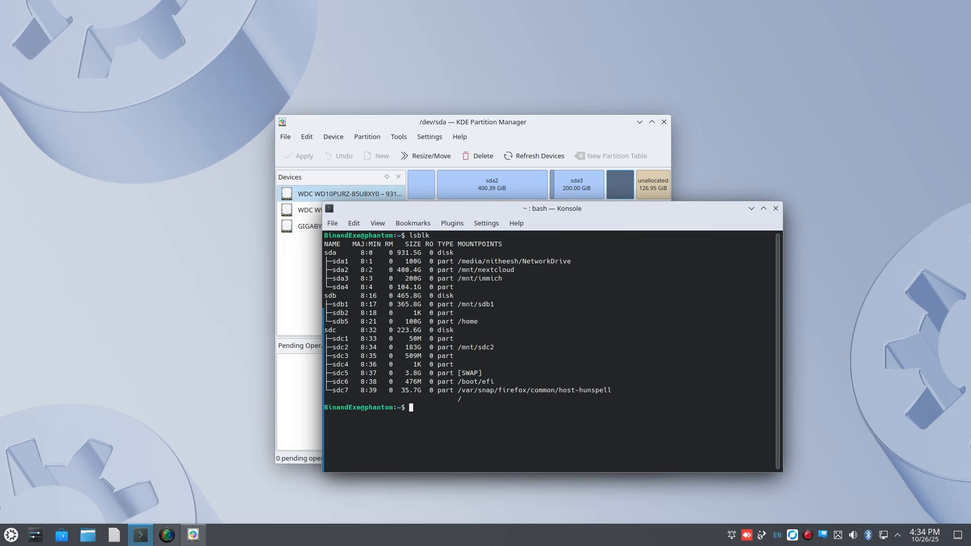
{"action": "left_click_drag", "start_coordinate": [327, 255], "coordinate": [452, 286]}
{"action": "double_click", "coordinate": [412, 287]}
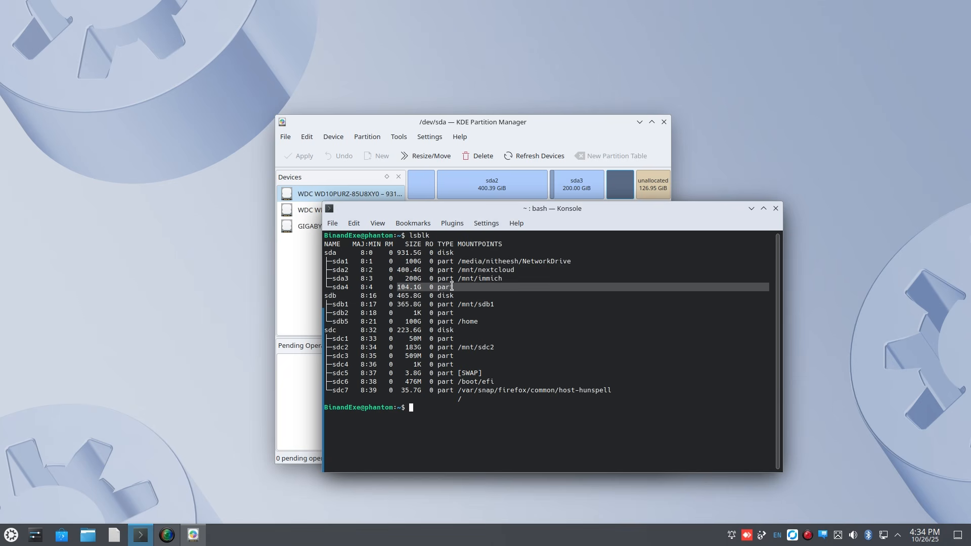
{"action": "left_click", "coordinate": [777, 208]}
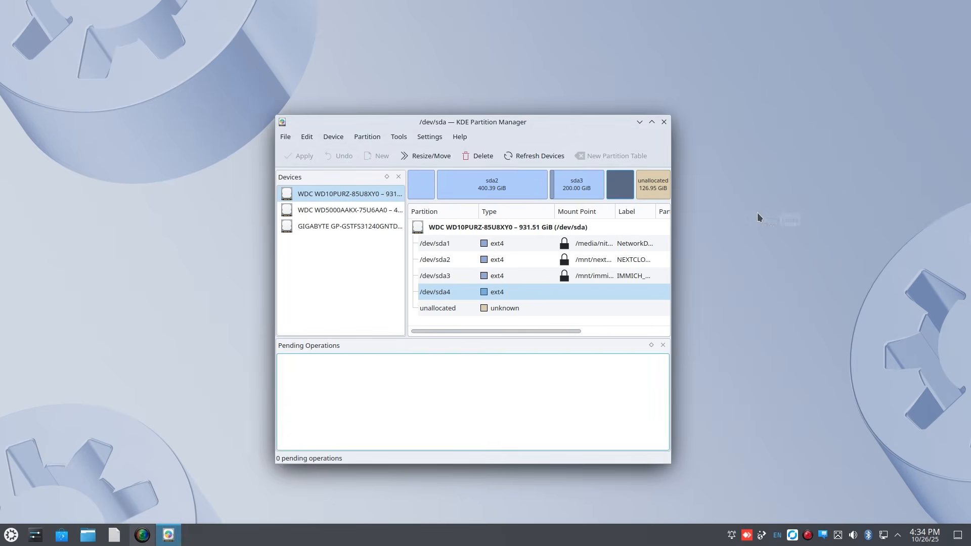
Step: Switch to Dolphin, open the 104.1 GiB internal drive (sda4) to view its contents, and close the file manager
{"action": "left_click", "coordinate": [88, 537]}
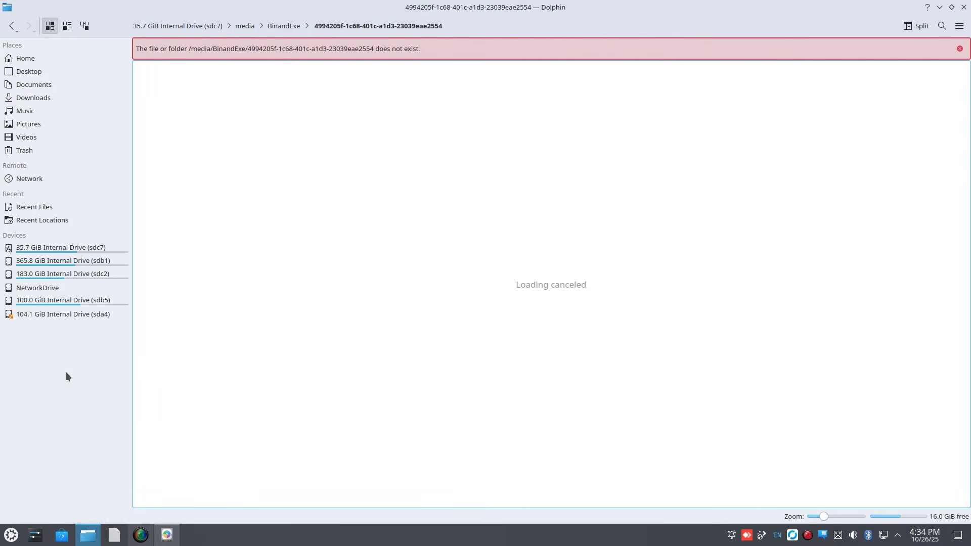
{"action": "left_click", "coordinate": [57, 314]}
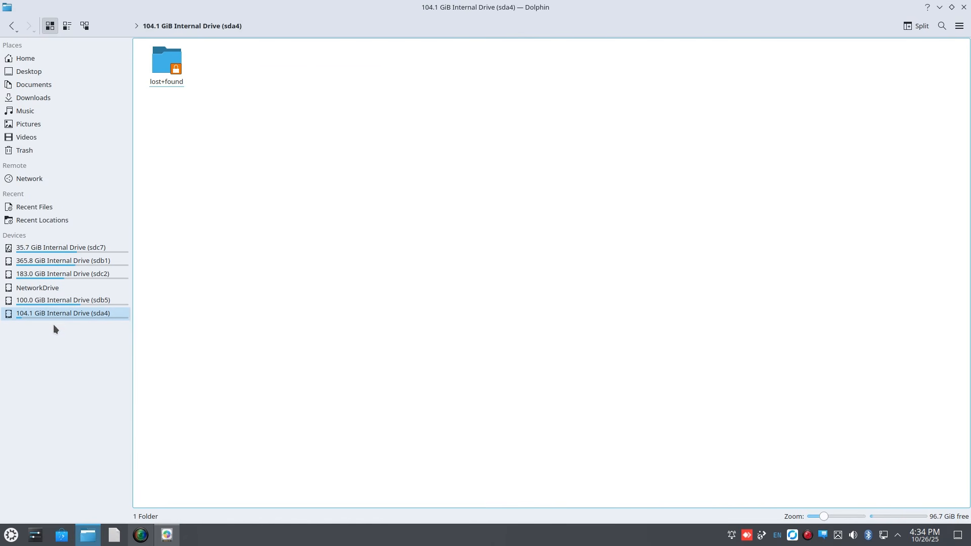
{"action": "left_click", "coordinate": [26, 319]}
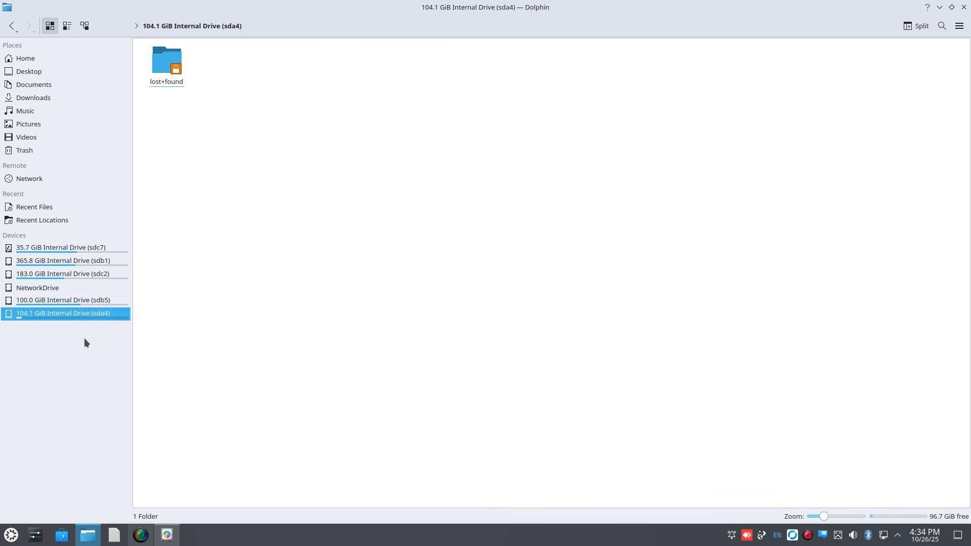
{"action": "left_click", "coordinate": [965, 6]}
{"action": "left_click", "coordinate": [799, 55]}
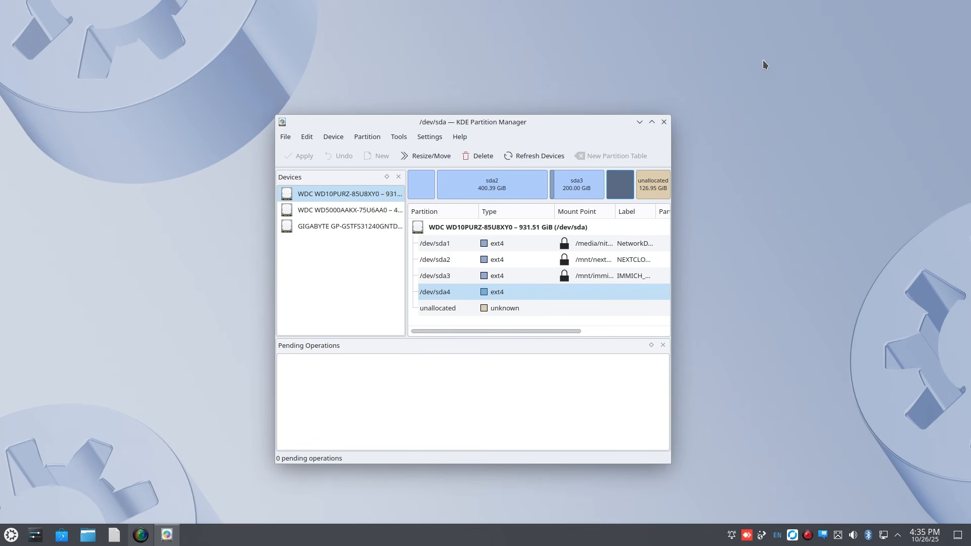
{"action": "left_click", "coordinate": [501, 414]}
{"action": "left_click", "coordinate": [492, 290]}
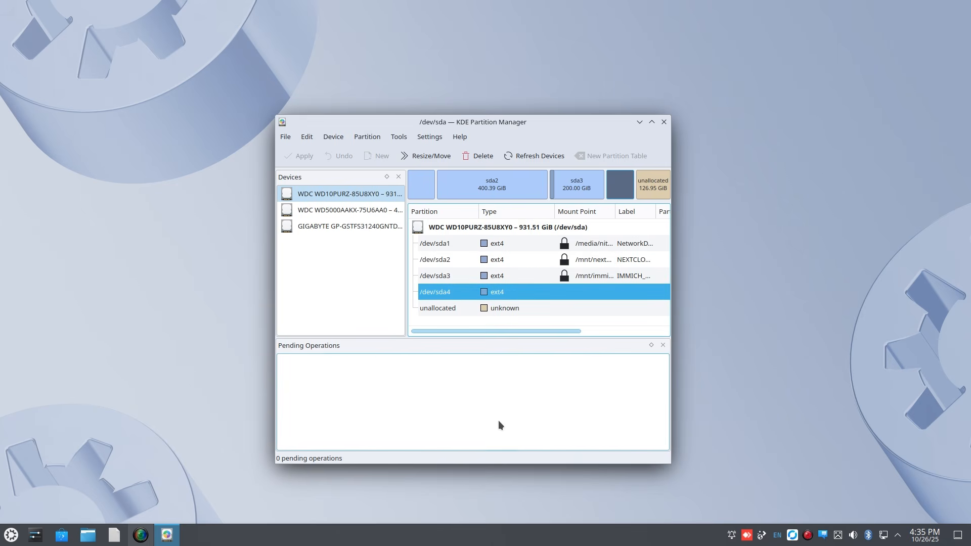
{"action": "left_click", "coordinate": [444, 381]}
{"action": "left_click", "coordinate": [457, 293]}
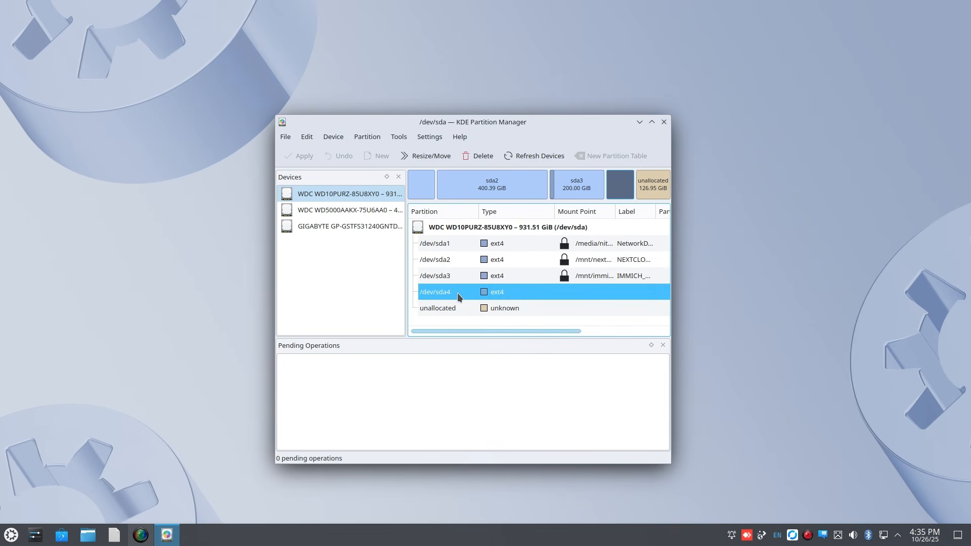
Step: Try to delete the 104.15 GiB ext4 partition /dev/sda4 by applying the pending deletion, and dismiss the progress report
{"action": "left_click", "coordinate": [479, 162]}
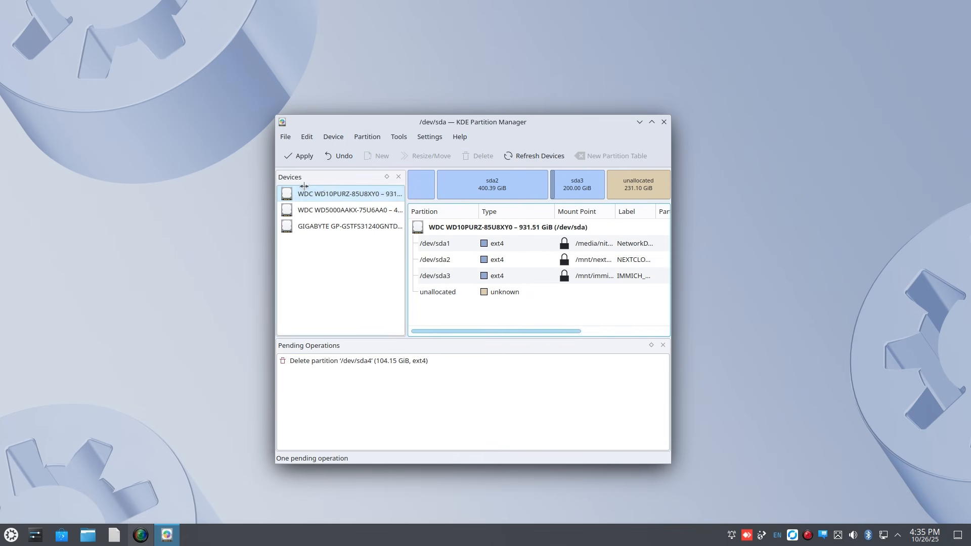
{"action": "left_click", "coordinate": [298, 157]}
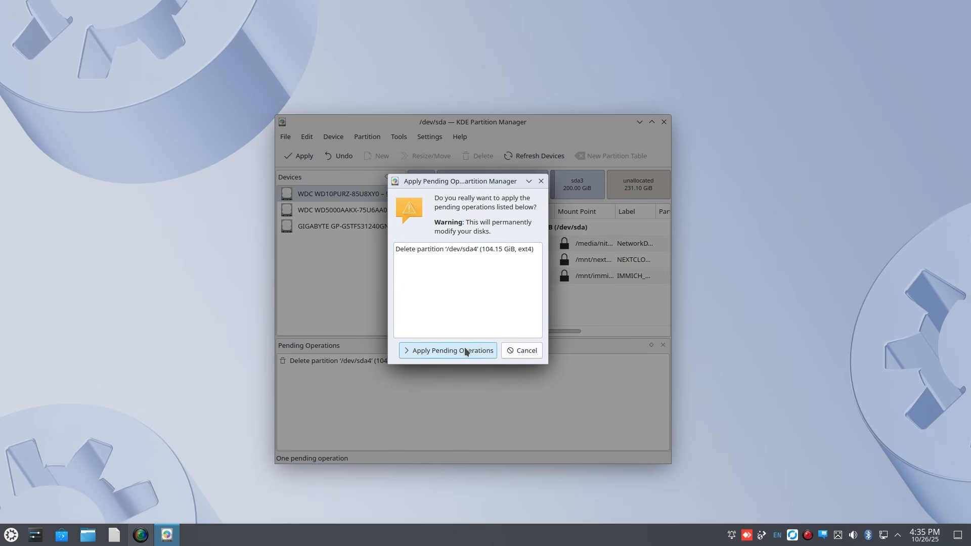
{"action": "left_click", "coordinate": [431, 351]}
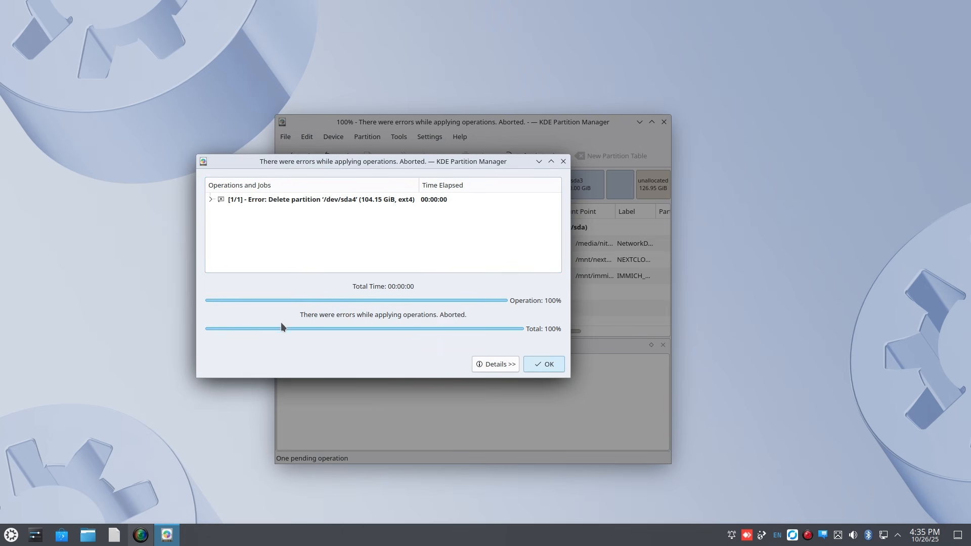
{"action": "left_click_drag", "start_coordinate": [302, 315], "coordinate": [483, 318]}
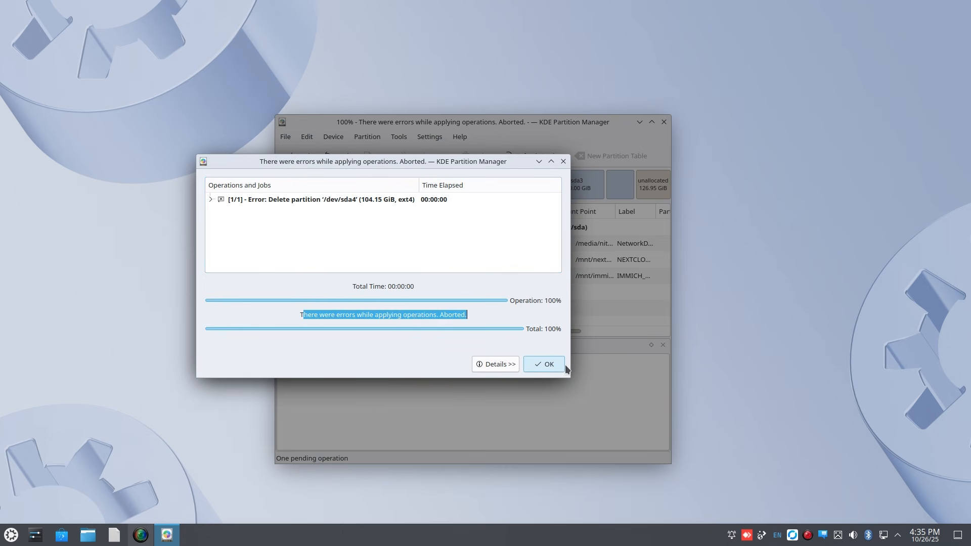
{"action": "left_click", "coordinate": [544, 364]}
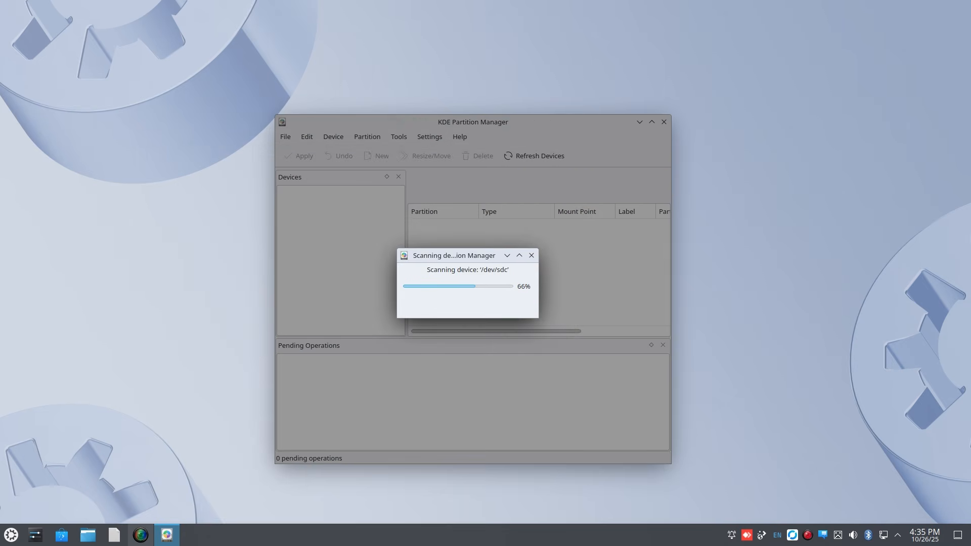
Step: Unmount the /dev/sda4 partition
{"action": "left_click", "coordinate": [445, 294]}
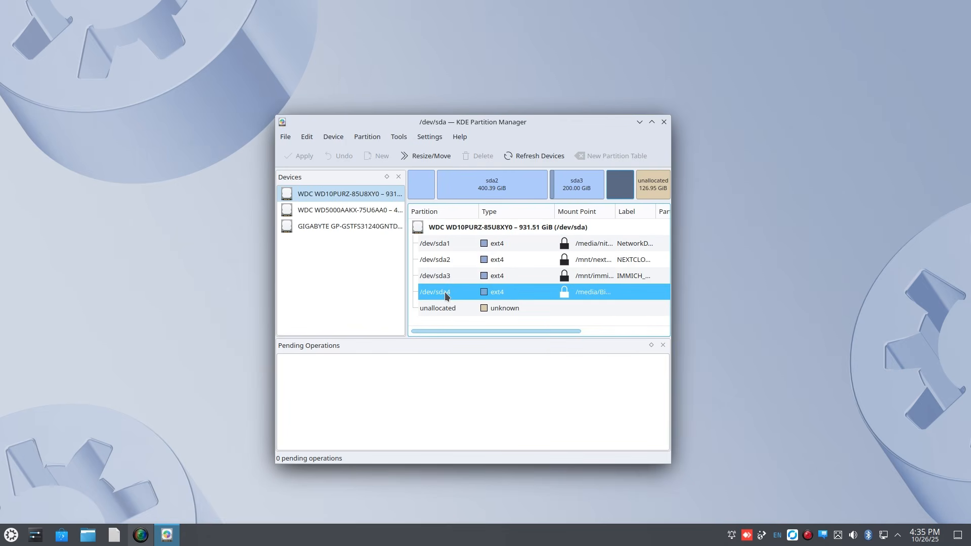
{"action": "right_click", "coordinate": [445, 292]}
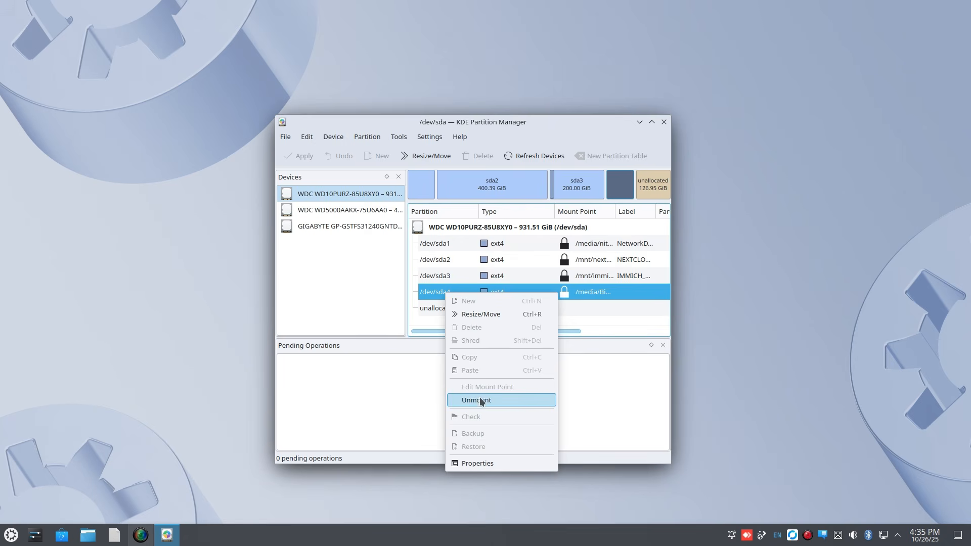
{"action": "left_click", "coordinate": [459, 401]}
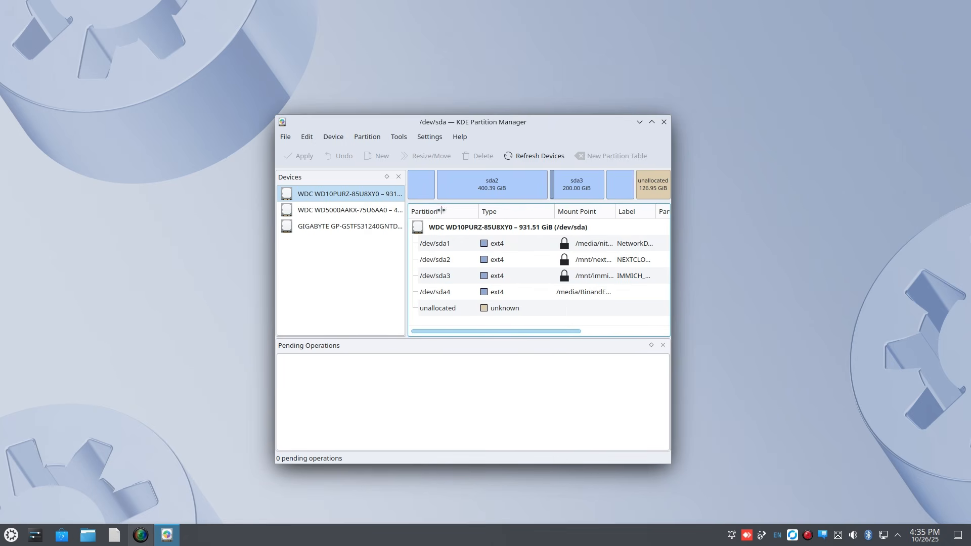
Step: Delete the /dev/sda4 partition, apply the pending deletion, dismiss the report, and select the unallocated space after sda3
{"action": "left_click", "coordinate": [437, 291]}
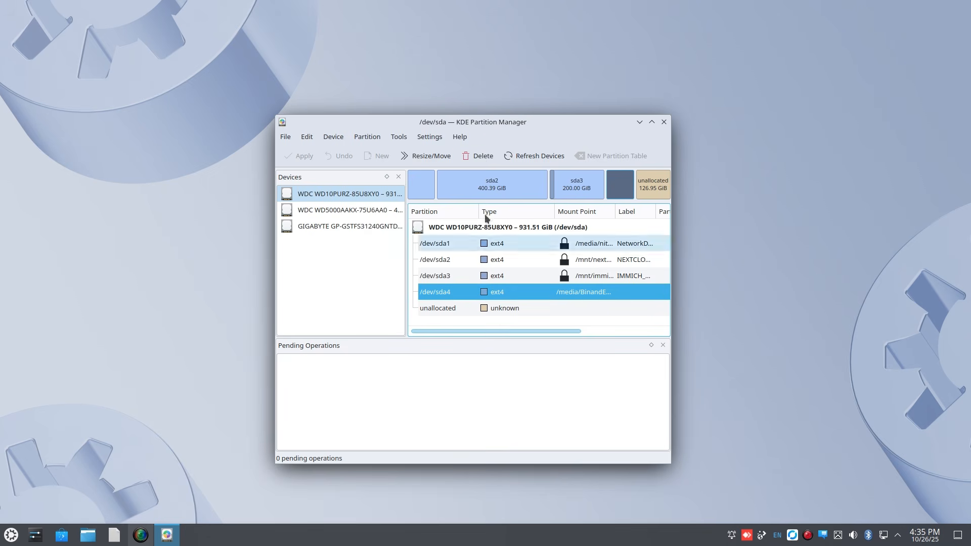
{"action": "left_click", "coordinate": [481, 156]}
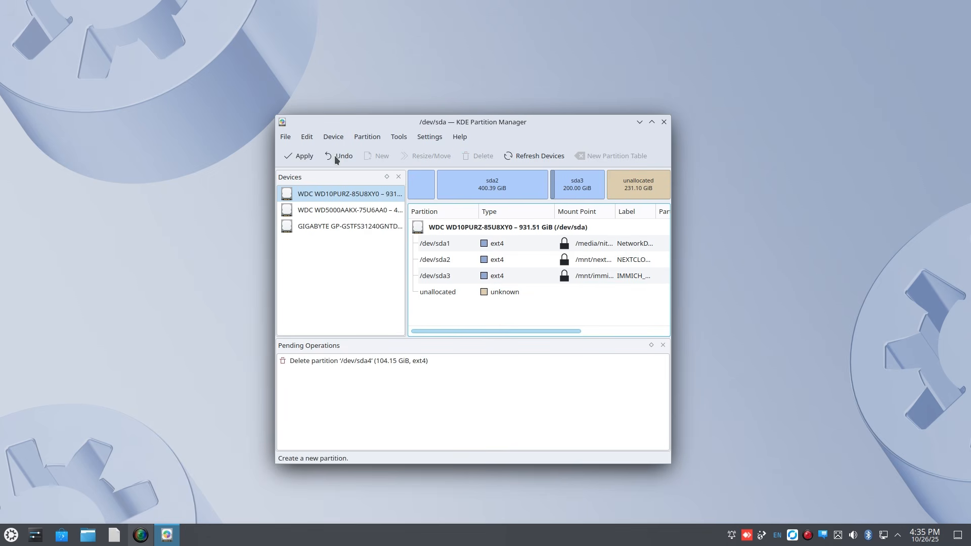
{"action": "left_click", "coordinate": [290, 156]}
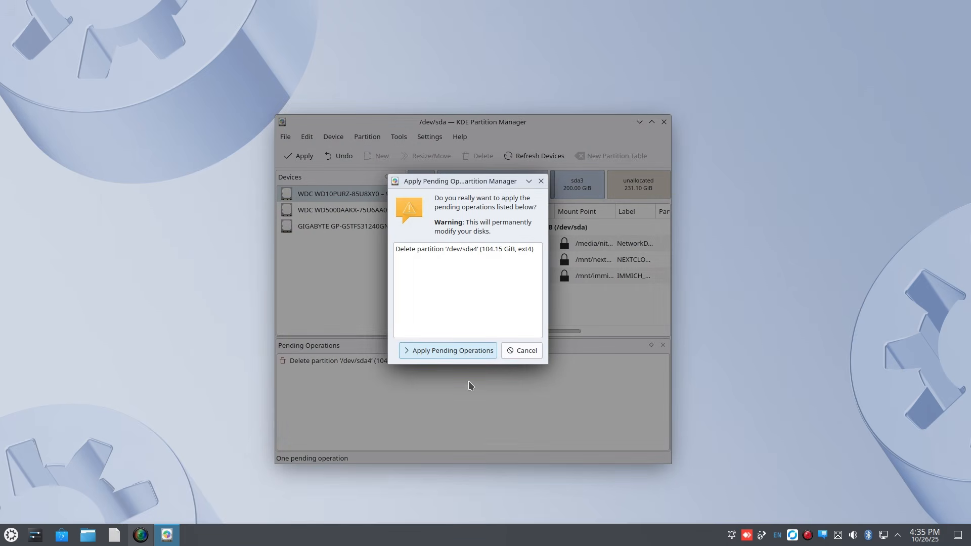
{"action": "left_click", "coordinate": [440, 350]}
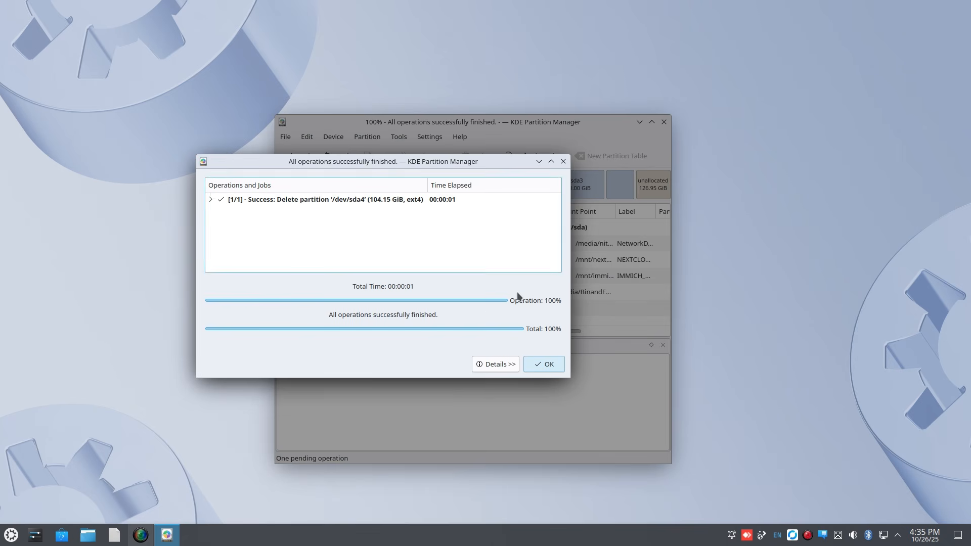
{"action": "left_click", "coordinate": [549, 364]}
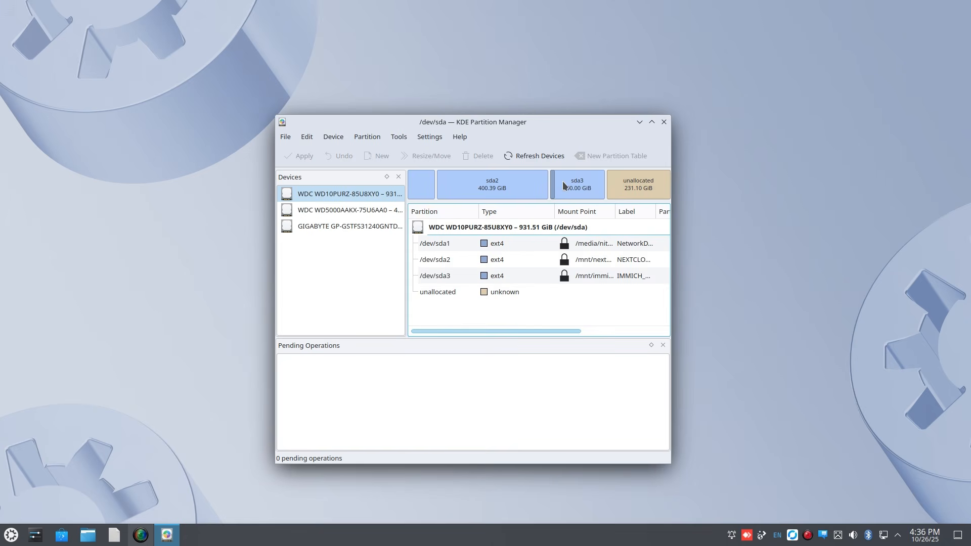
{"action": "left_click", "coordinate": [559, 180]}
{"action": "left_click", "coordinate": [622, 192]}
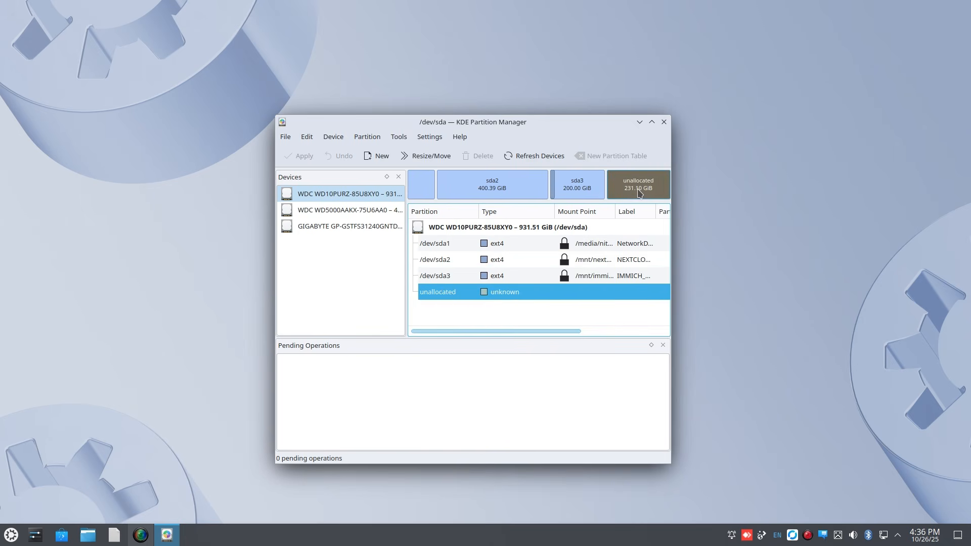